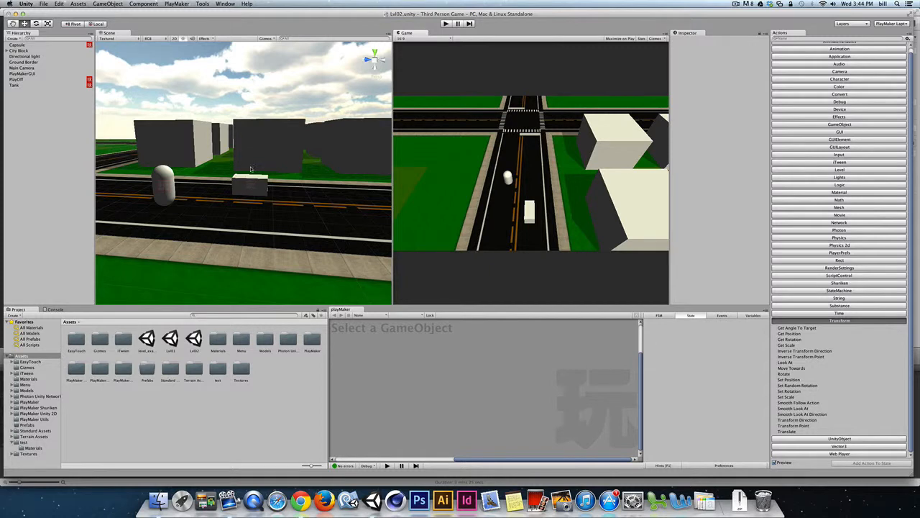
Step: Create a sphere and raise it above the tank to a Y position of about 2.5
click(107, 3)
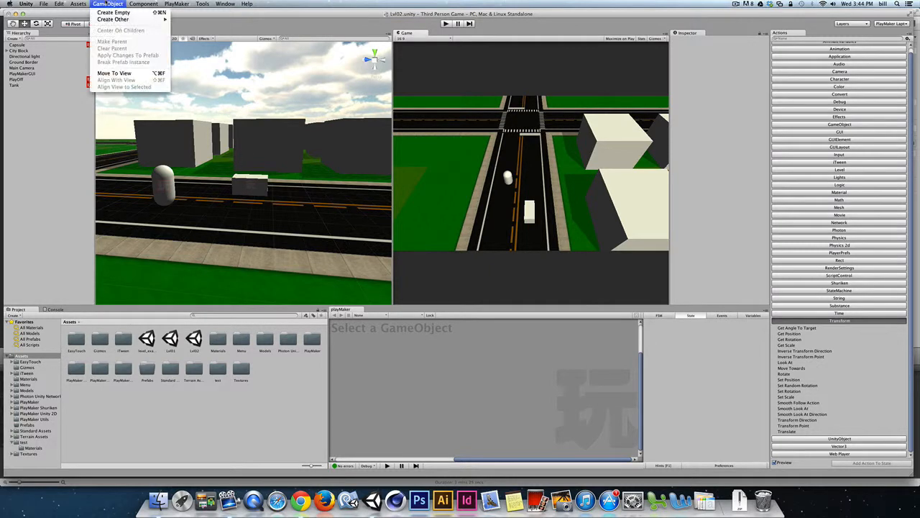
mouse_move(134, 25)
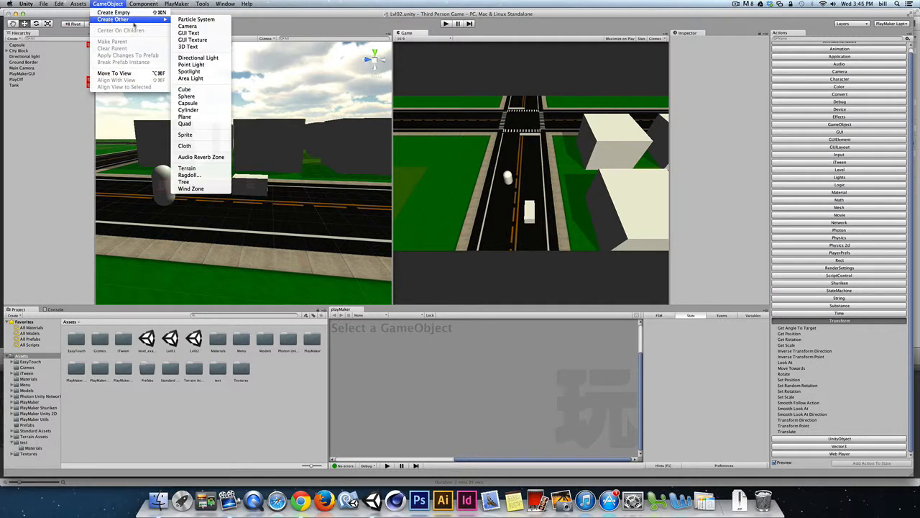
click(186, 95)
drag(243, 147, 243, 125)
Step: Create a cylinder and set its scale to 0.2 on X, 0.5 on Y and 0.2 on Z
click(107, 4)
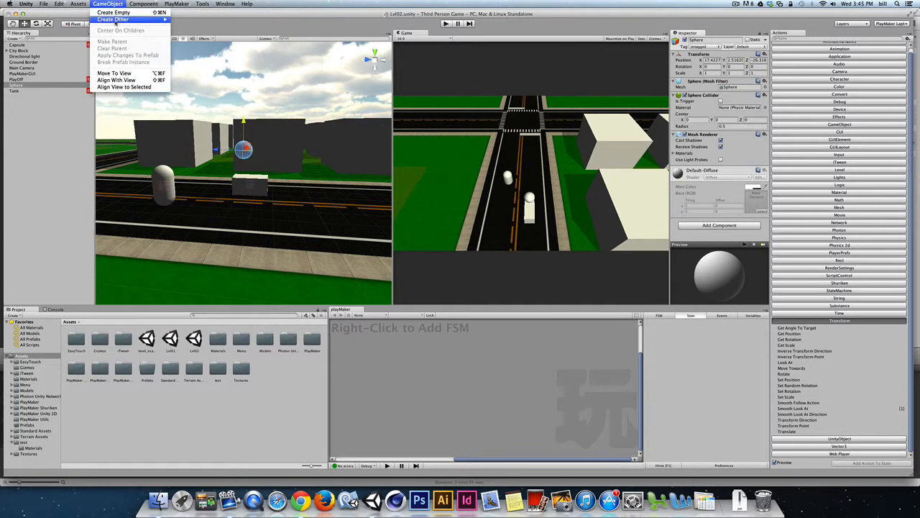
mouse_move(117, 19)
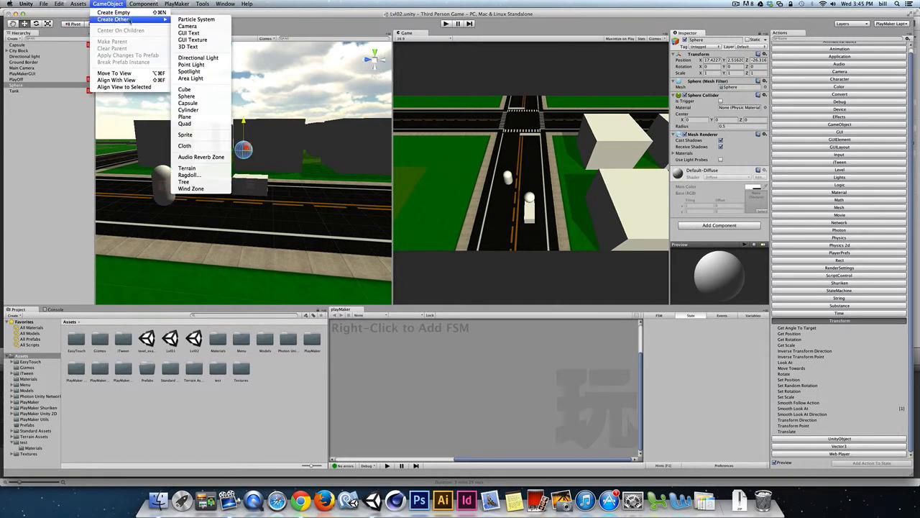
click(193, 109)
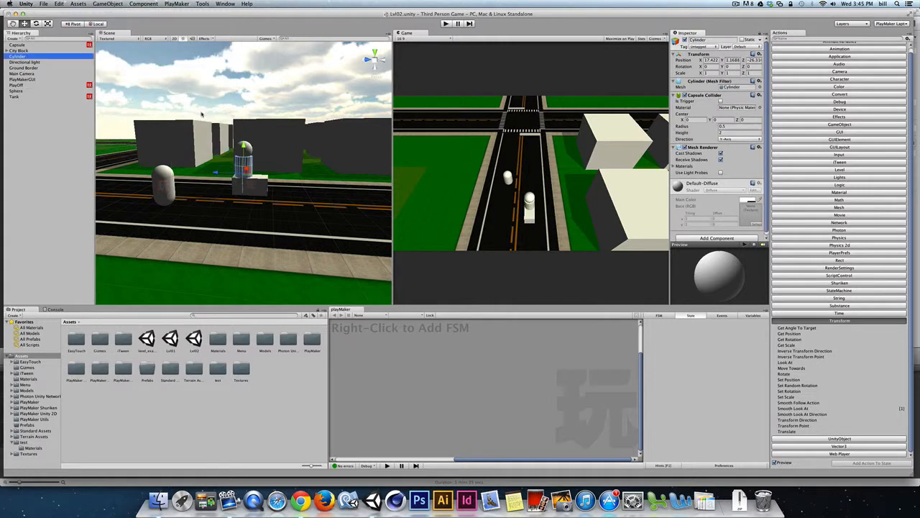
click(706, 73)
text(0.2)
key(Tab)
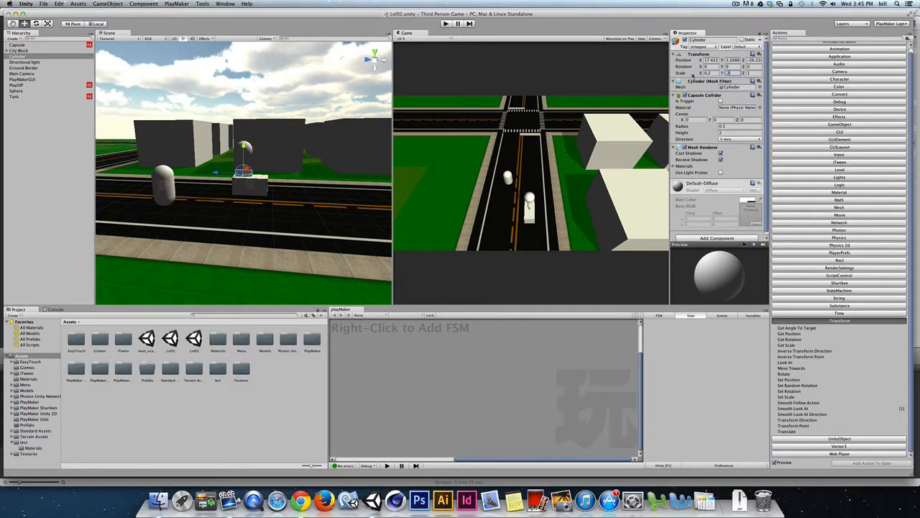
text(0.5)
key(Tab)
Step: Set the cylinder's X rotation to 90 and move it in front of the sphere at the sphere's height as a barrel
click(707, 67)
text(90)
drag(242, 200, 205, 151)
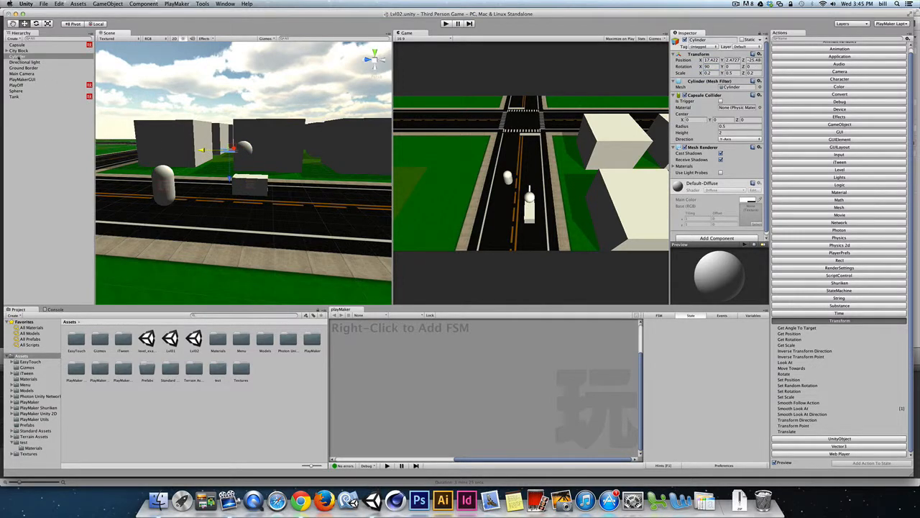
Step: Make the cylinder a child of the sphere, and turn the sphere to a Y rotation of -3.14
drag(18, 56, 16, 90)
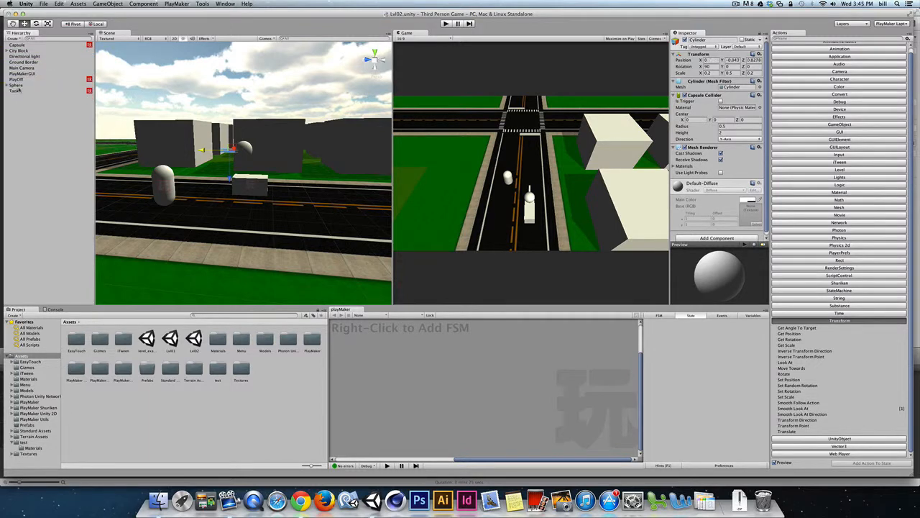
click(18, 85)
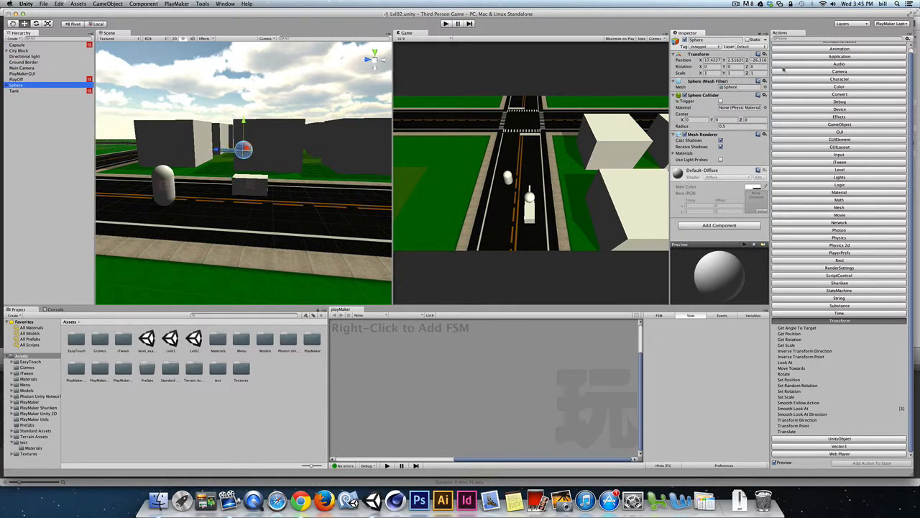
mouse_move(724, 67)
mouse_down()
mouse_move(456, 66)
mouse_move(842, 65)
mouse_move(633, 65)
mouse_move(722, 65)
mouse_up()
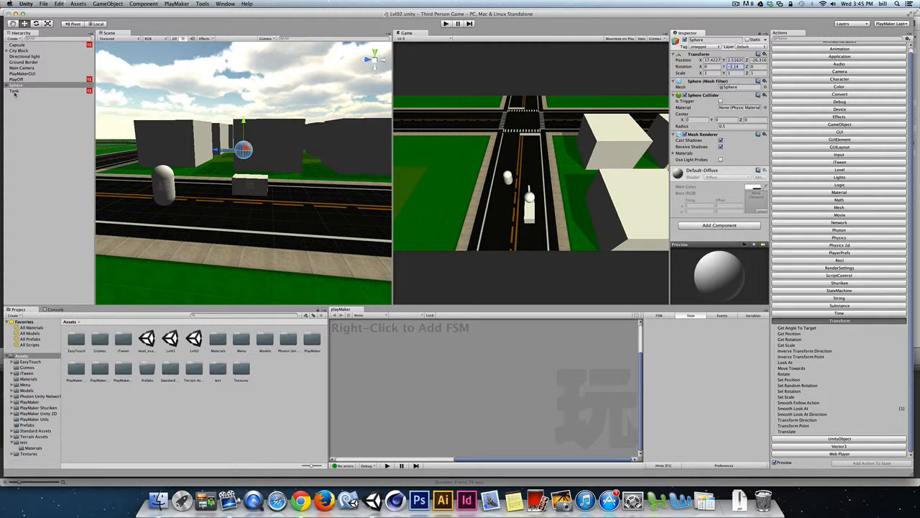
Step: Review the Move to Point state in the Tank's FSM
click(14, 92)
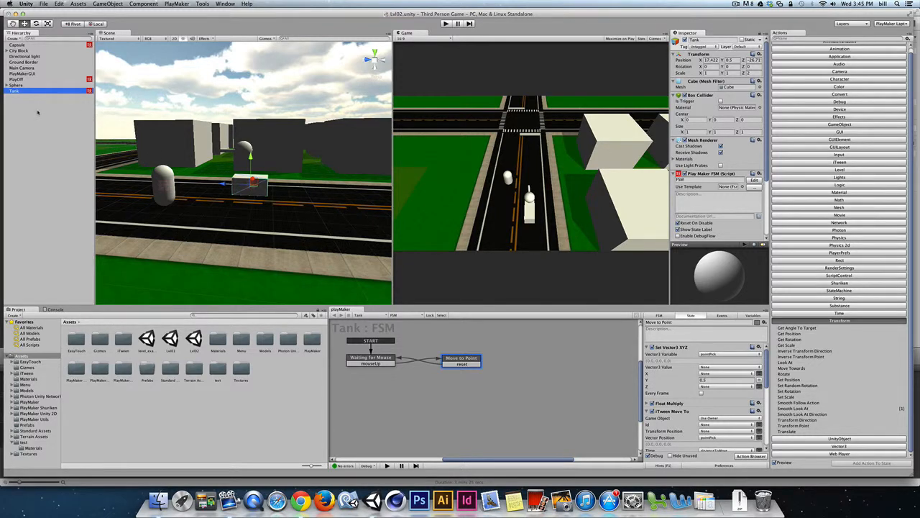
click(469, 357)
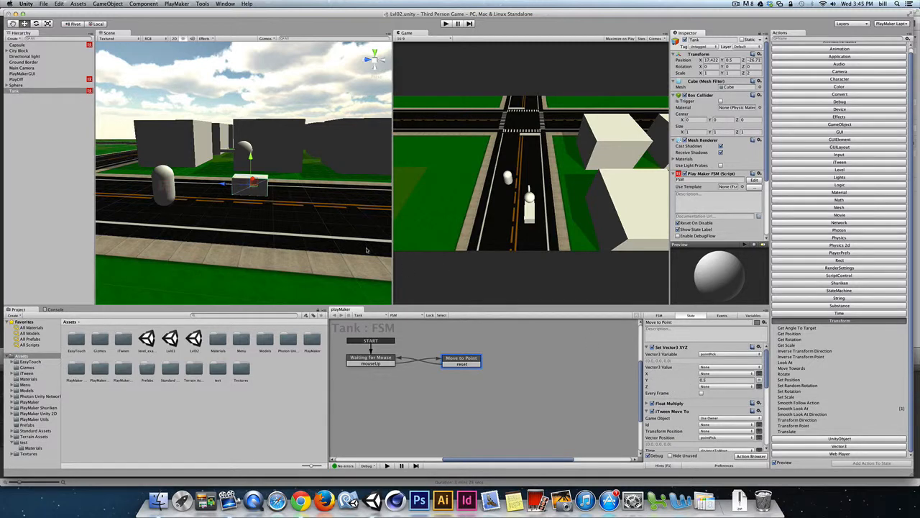
Step: Create an empty game object named Player and set its Y position to 0
click(108, 3)
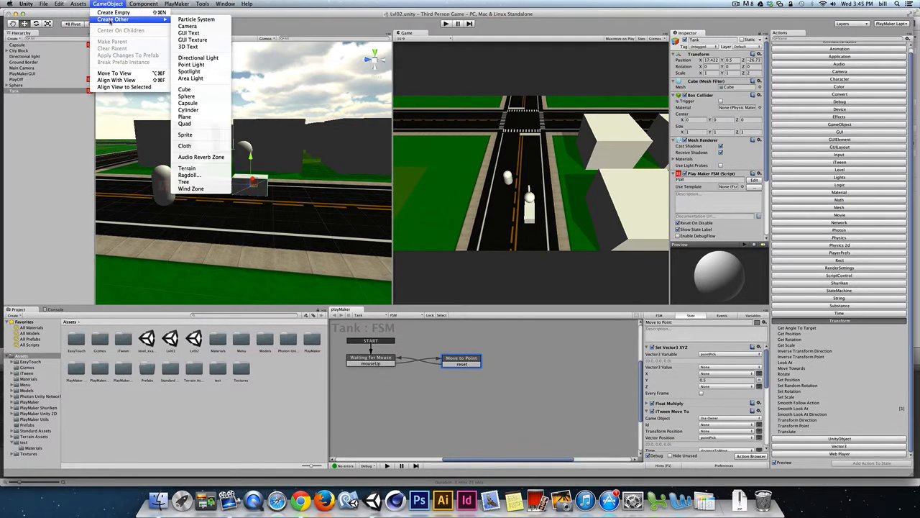
click(114, 13)
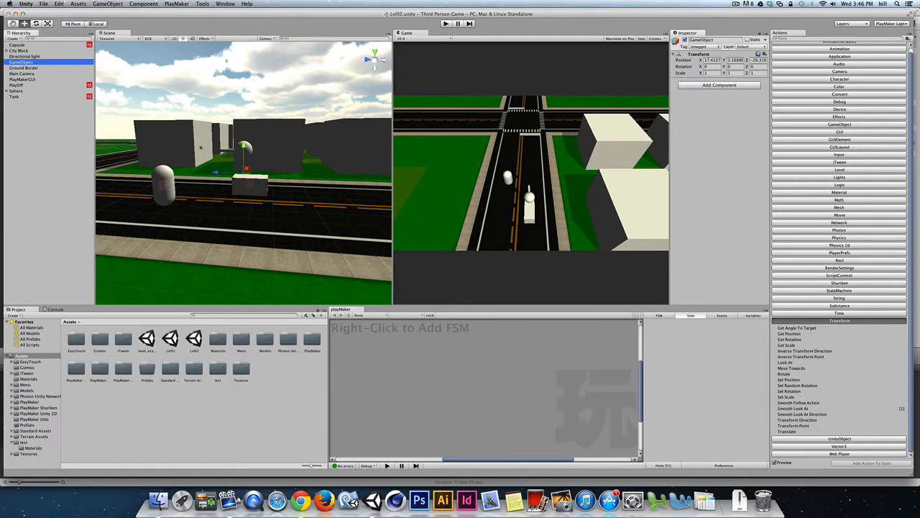
key(Return)
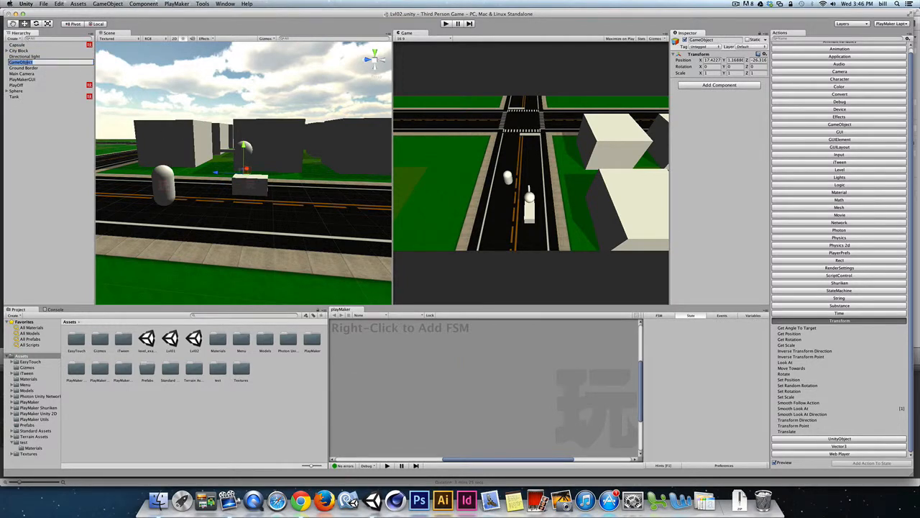
text(Player)
key(Return)
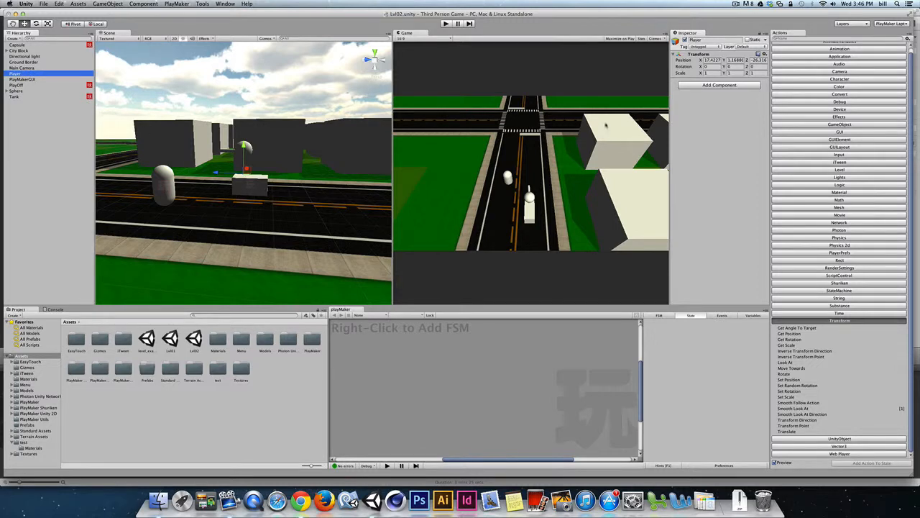
click(732, 61)
text(0)
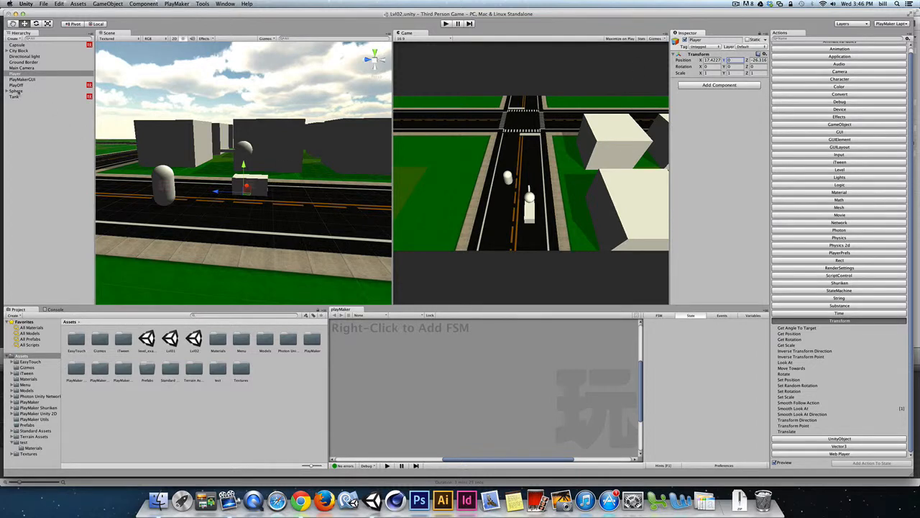
Step: Make the Tank a child of the Player object
drag(15, 97, 11, 76)
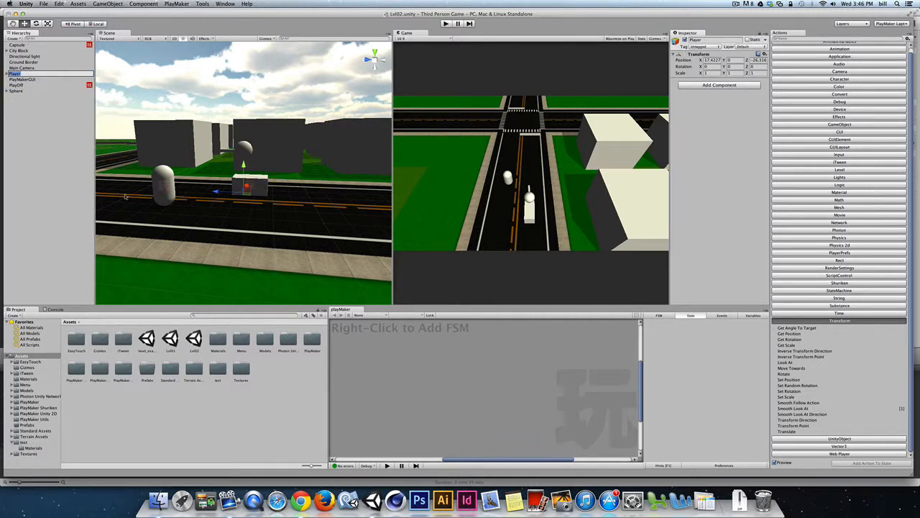
alt+drag(257, 204, 246, 184)
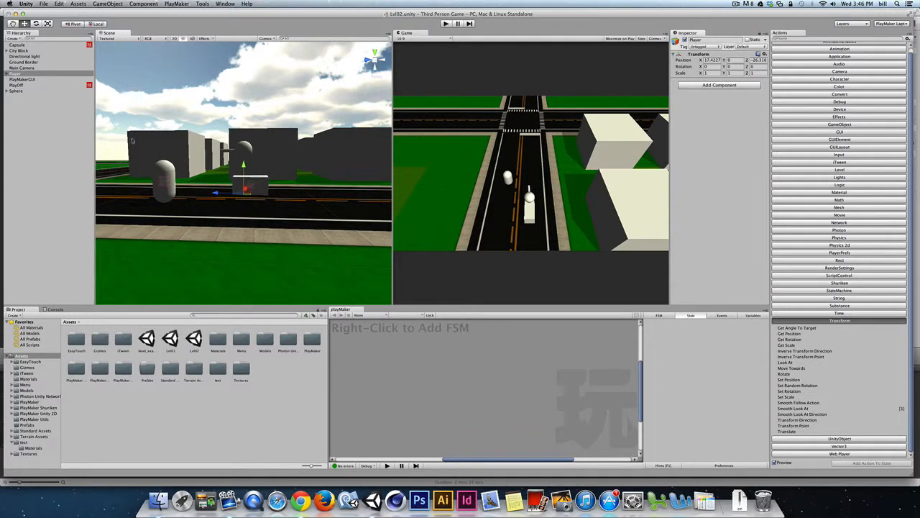
Step: Copy the FSM of the Tank under Player, and remove the FSM component from the Tank
click(7, 74)
click(20, 80)
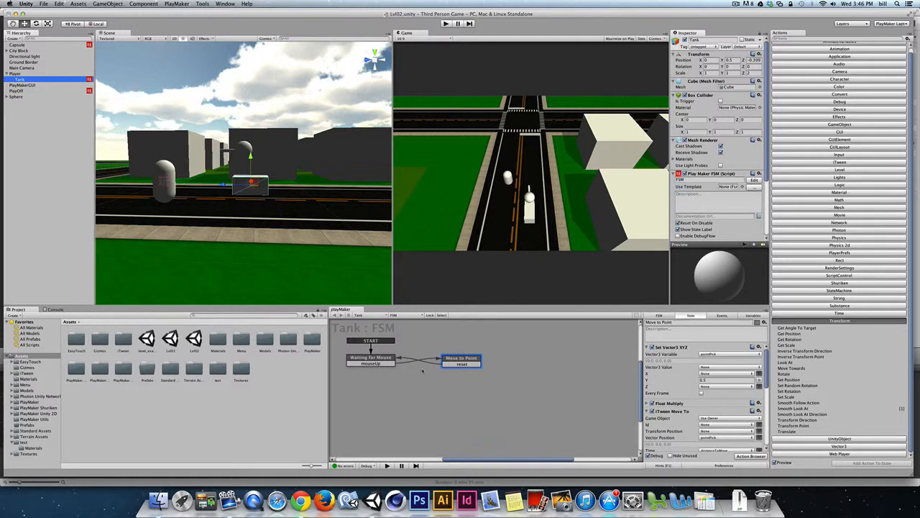
right_click(384, 342)
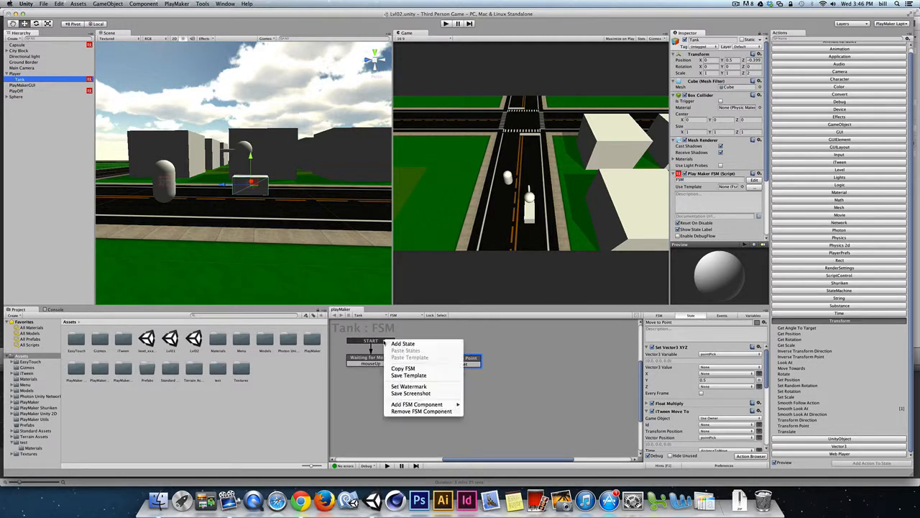
click(412, 370)
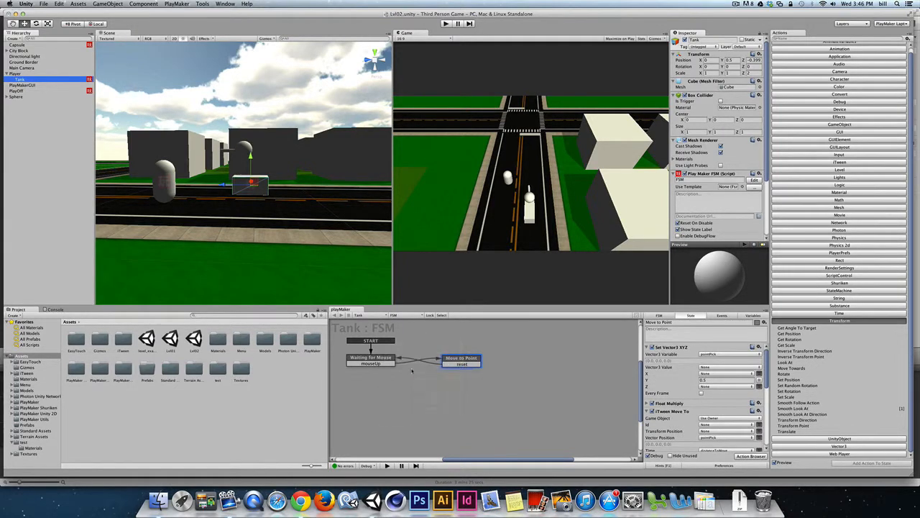
right_click(387, 341)
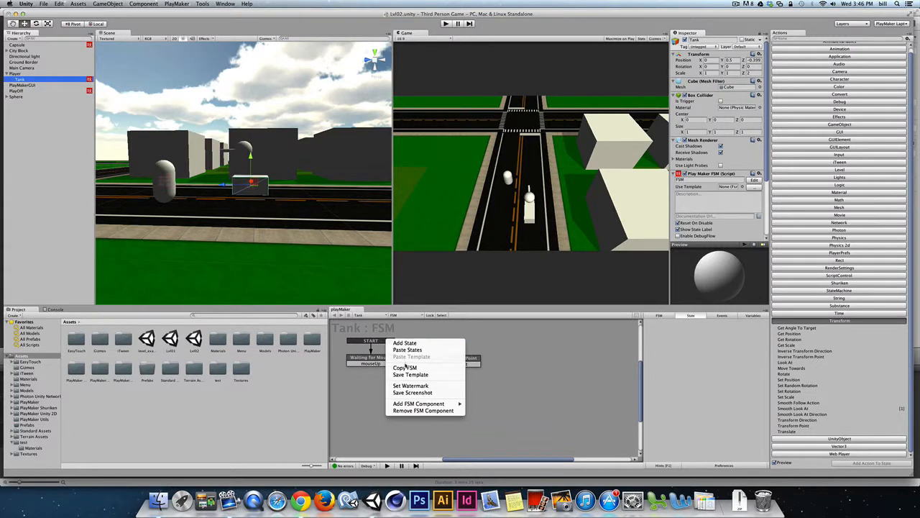
click(407, 410)
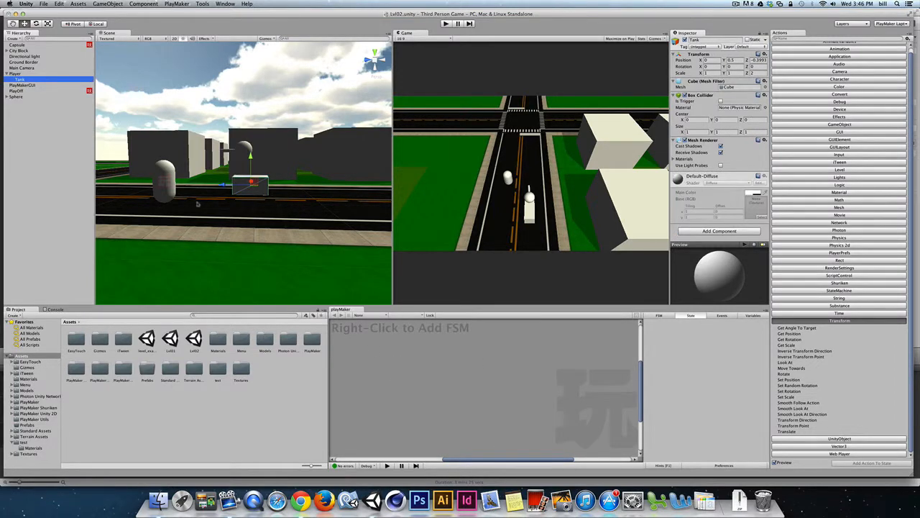
Step: Paste the copied FSM onto the Player object
click(15, 73)
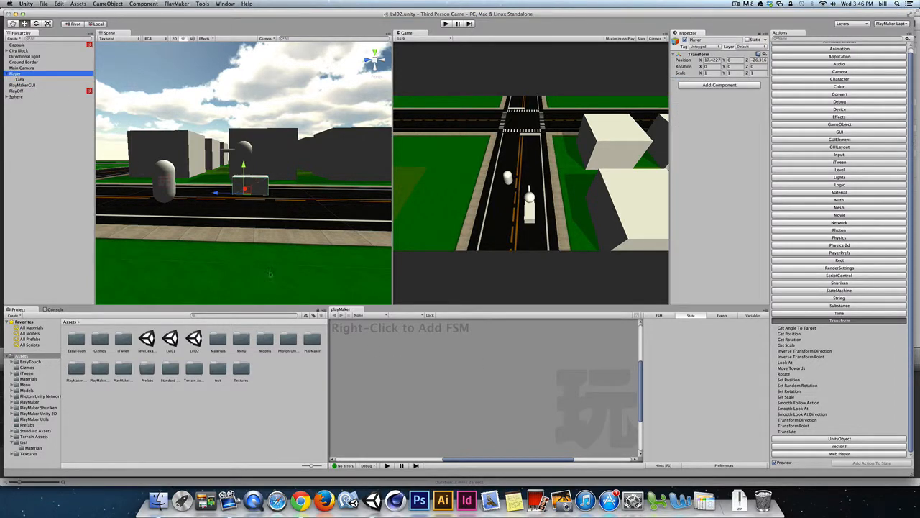
right_click(371, 357)
click(388, 360)
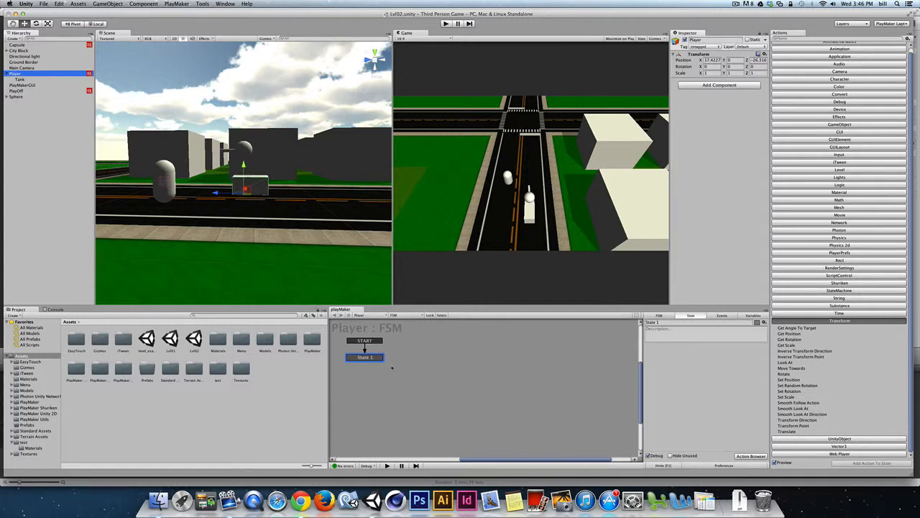
key(super+z)
right_click(382, 347)
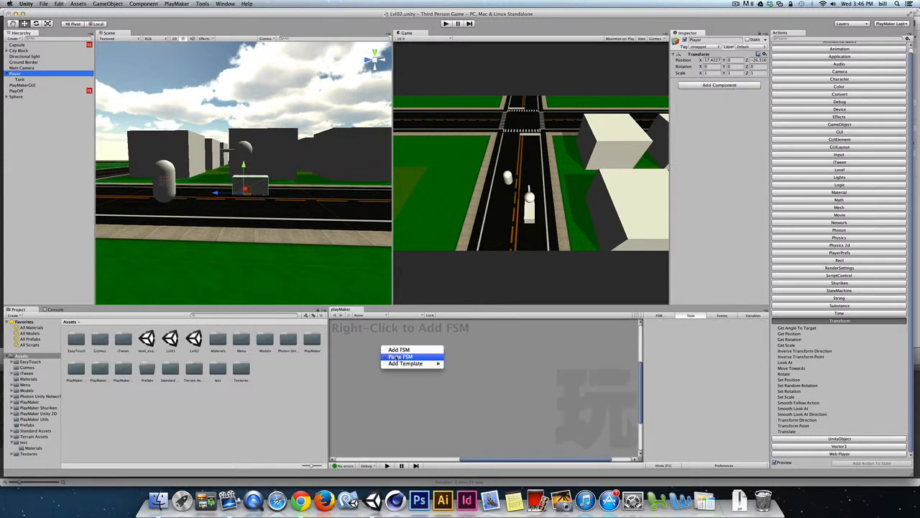
click(404, 358)
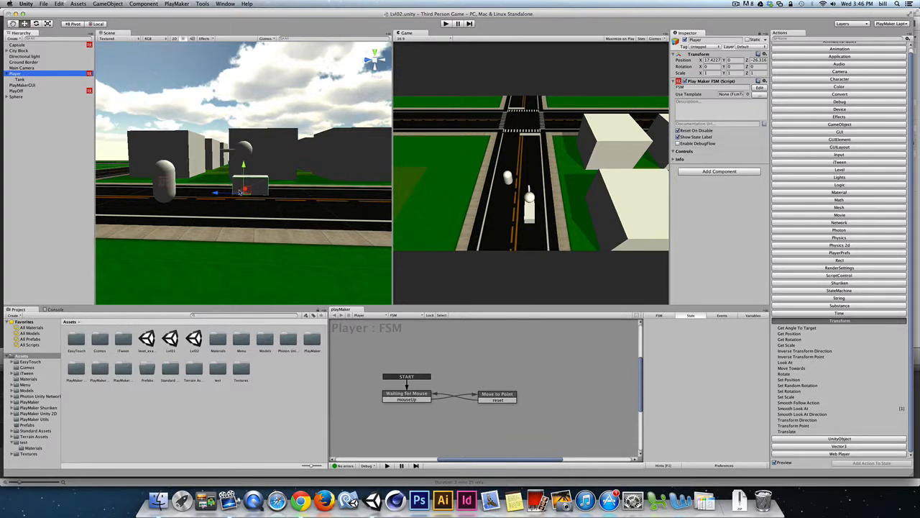
Step: Play the scene, send the tank up the road toward the crosswalk to test its movement, and stop playback
click(443, 24)
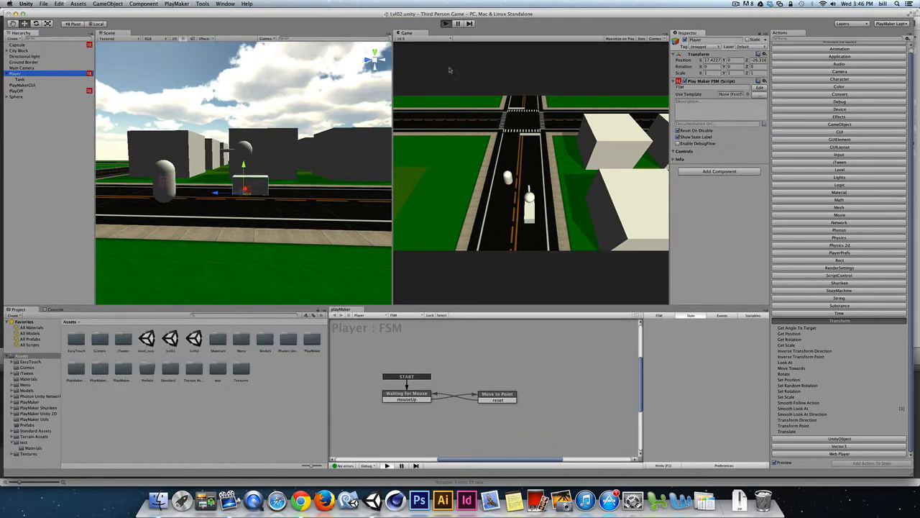
click(527, 144)
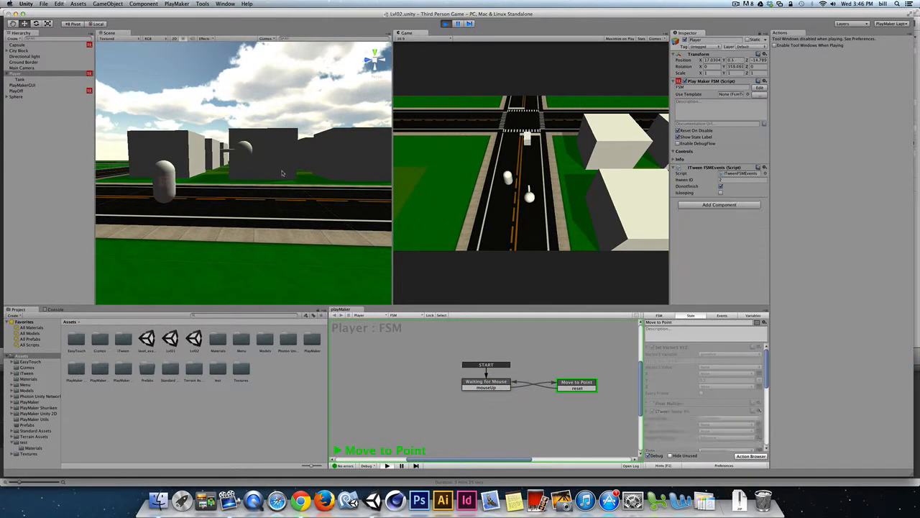
click(228, 199)
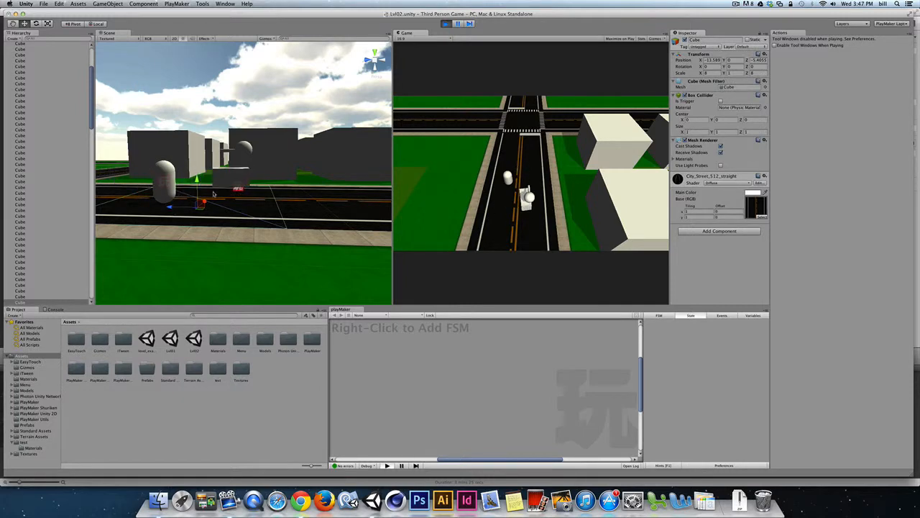
key(super+p)
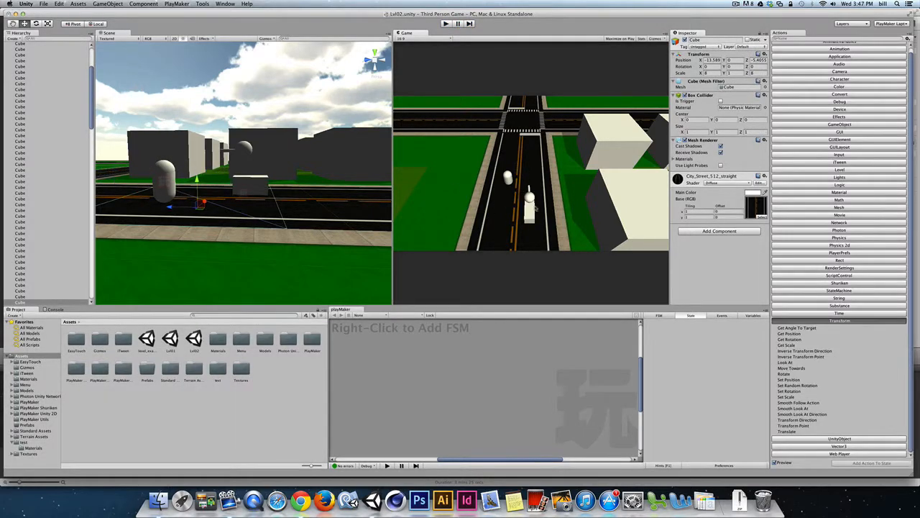
Step: Disable the Set Vector3 XYZ action in the Move to Point state of the Player's FSM
scroll(80, 148, down, 3)
drag(92, 132, 71, 290)
click(18, 285)
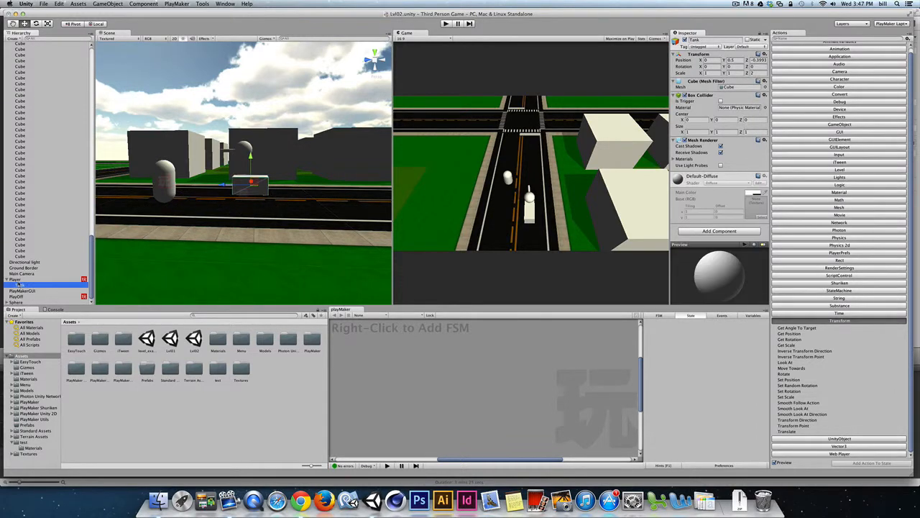
click(20, 279)
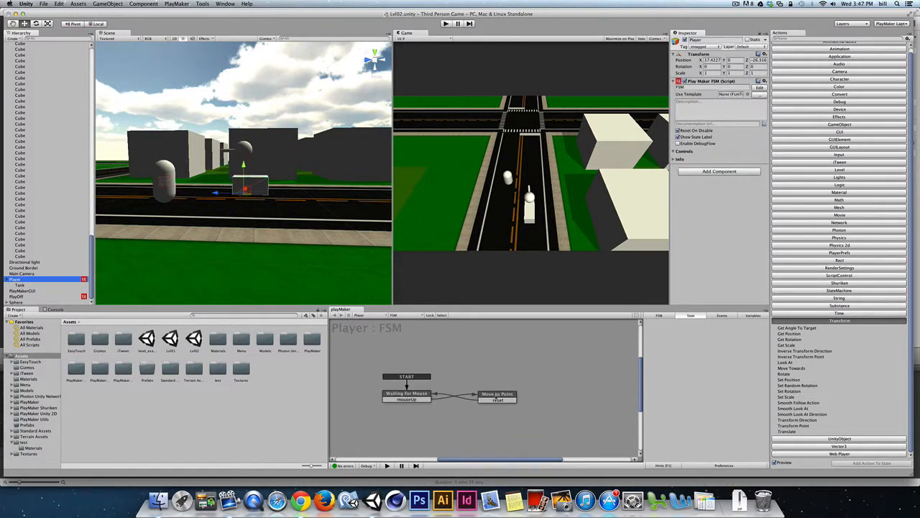
click(496, 395)
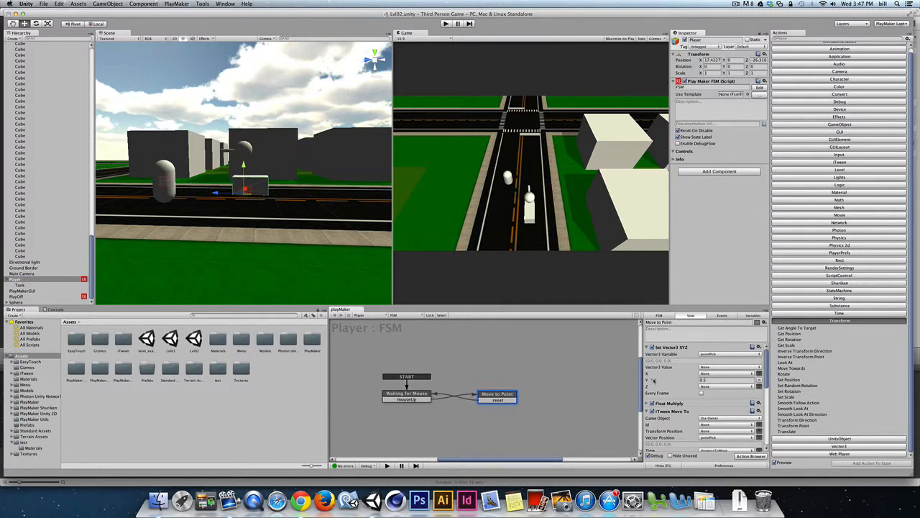
click(650, 347)
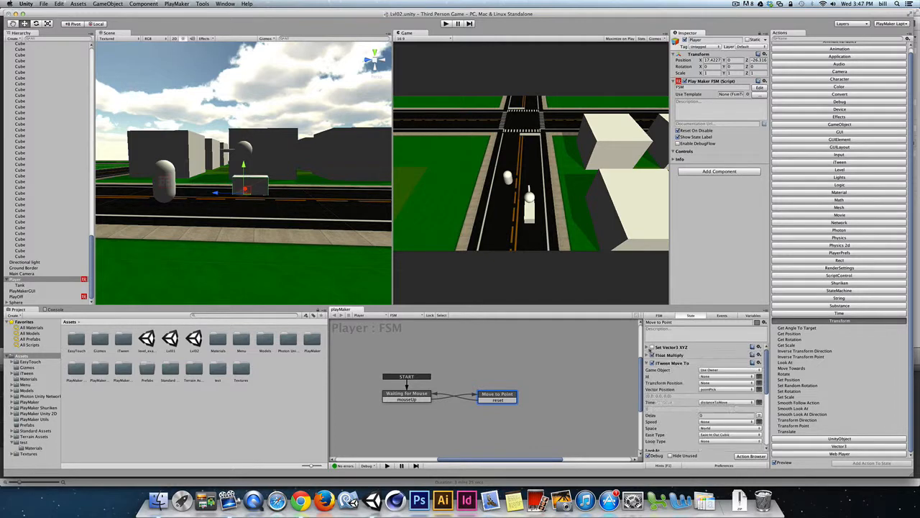
Step: Play the scene, send the tank up the road and back to test its movement, and stop playback
click(445, 23)
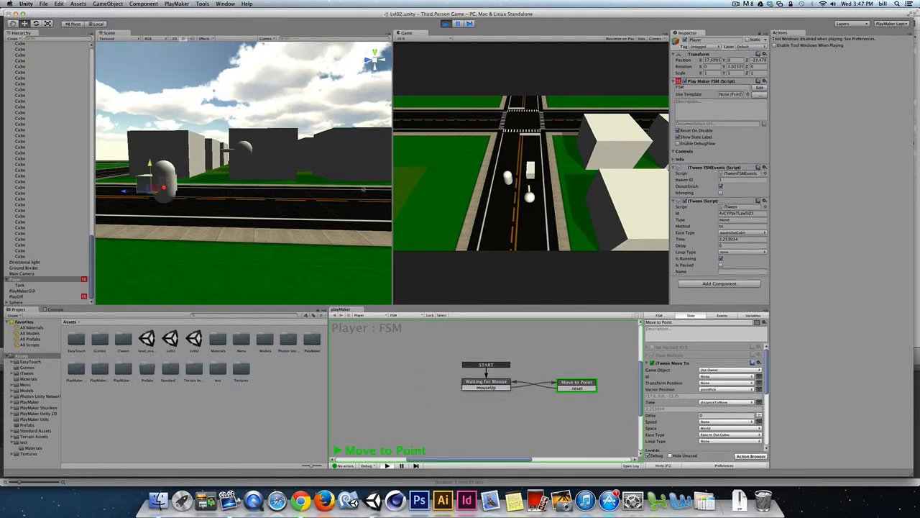
click(534, 218)
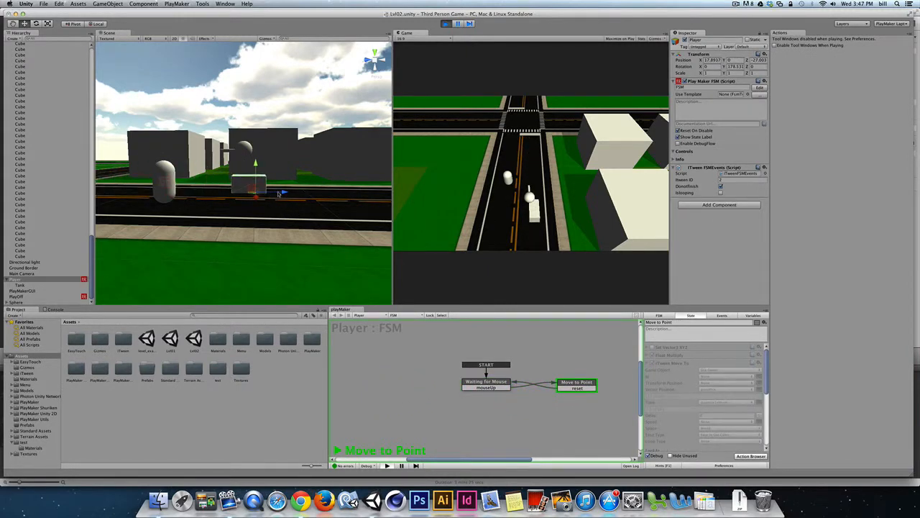
click(445, 24)
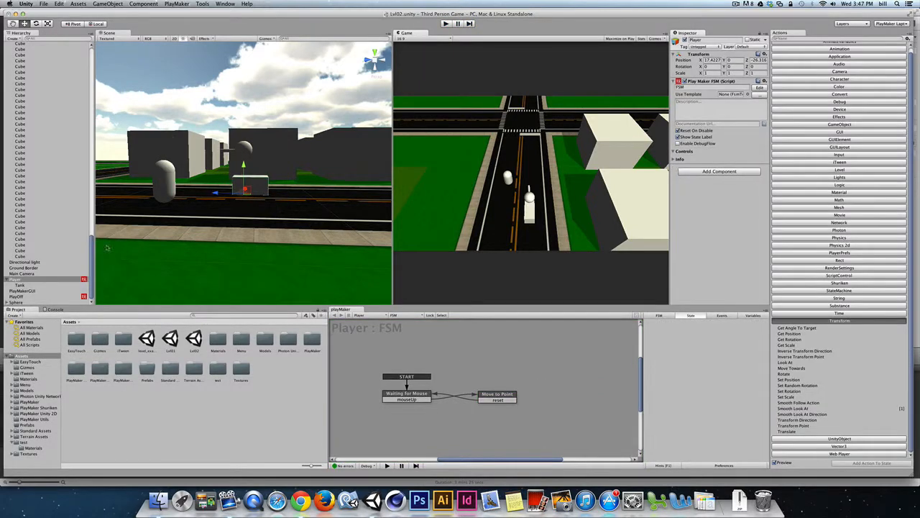
Step: Collapse the City Block group and set the Tank's Z position to 0
scroll(48, 173, up, 10)
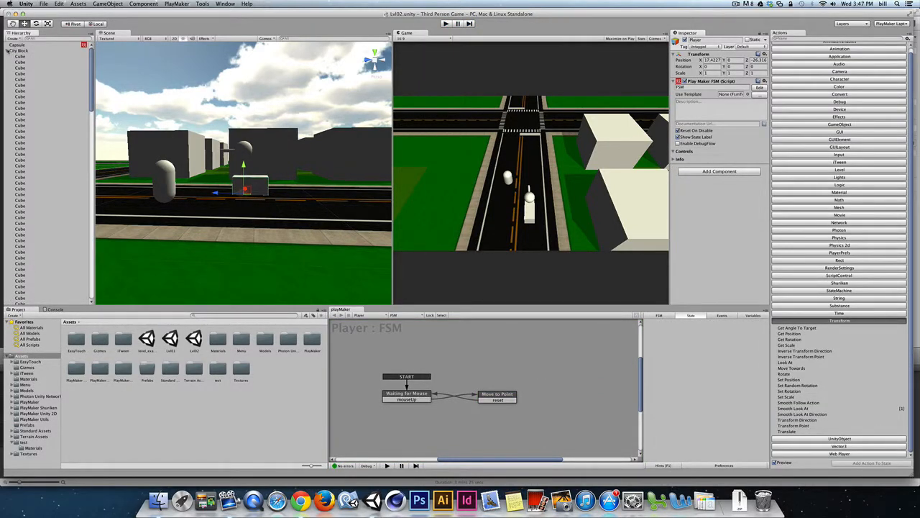
click(7, 51)
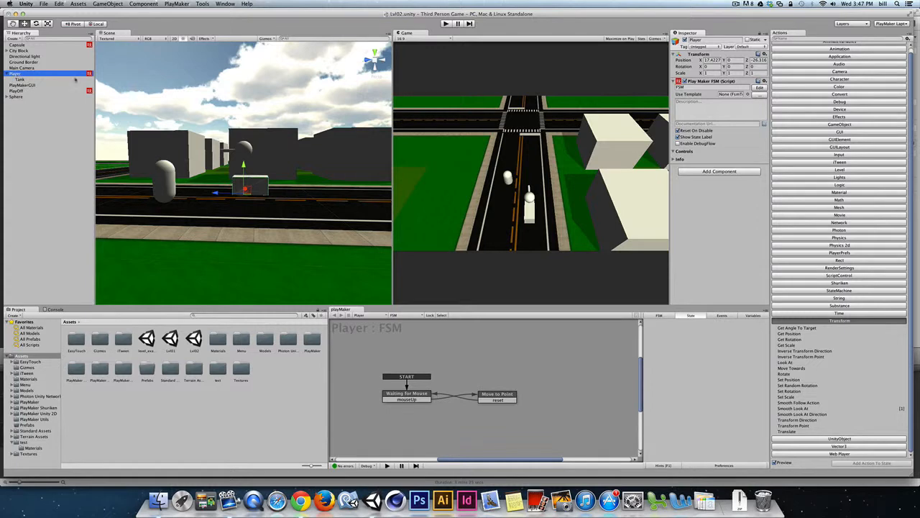
key(Return)
click(28, 79)
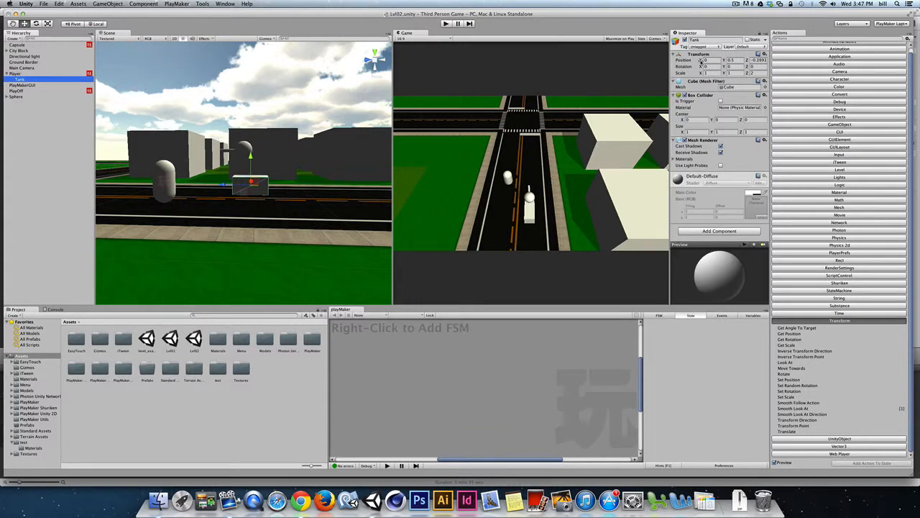
click(753, 59)
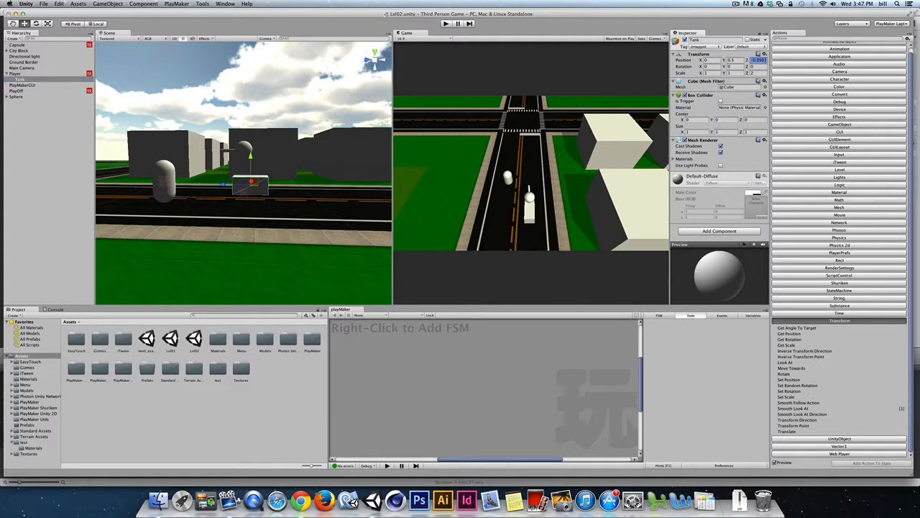
text(0)
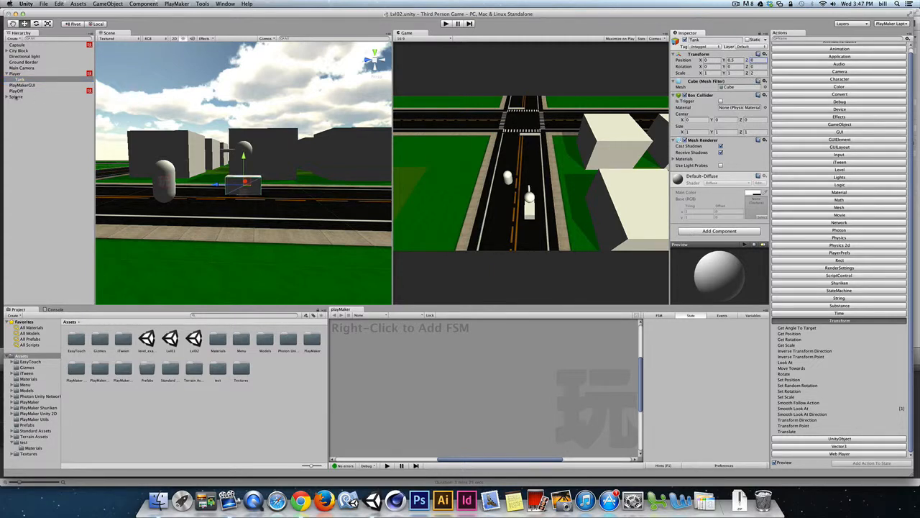
Step: Make the Sphere a child of Player and lower it onto the tank body, to about Y 1.18
drag(16, 96, 15, 77)
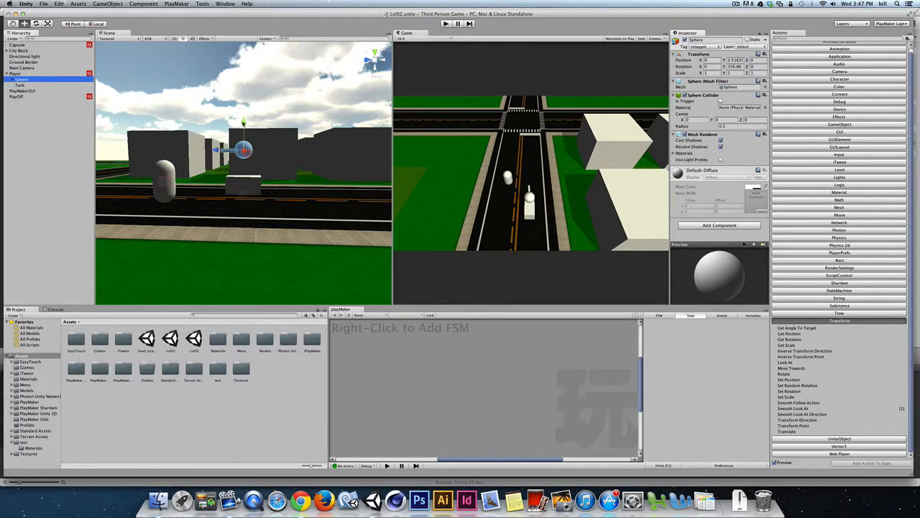
drag(243, 126, 211, 174)
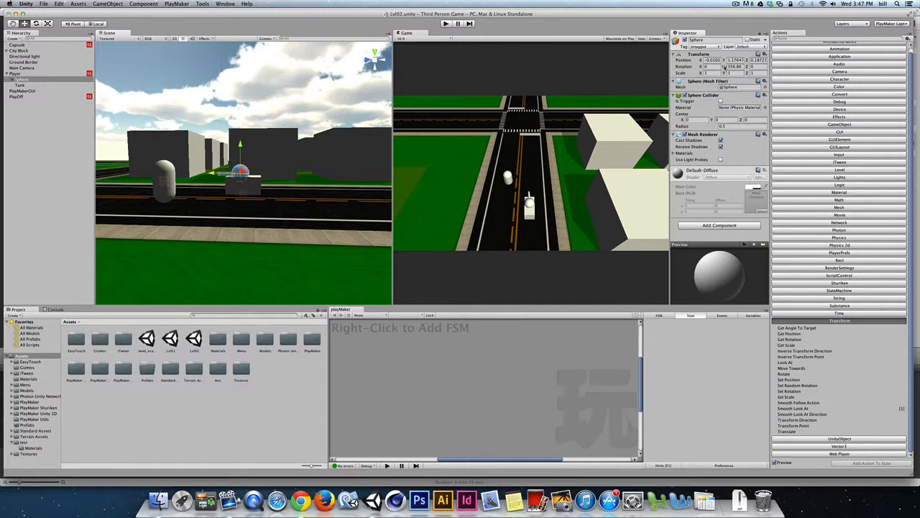
Step: Set the Sphere's Y rotation to 0
drag(724, 66, 502, 174)
click(741, 67)
text(0)
Step: Rename the Sphere under Player as Turret
click(19, 80)
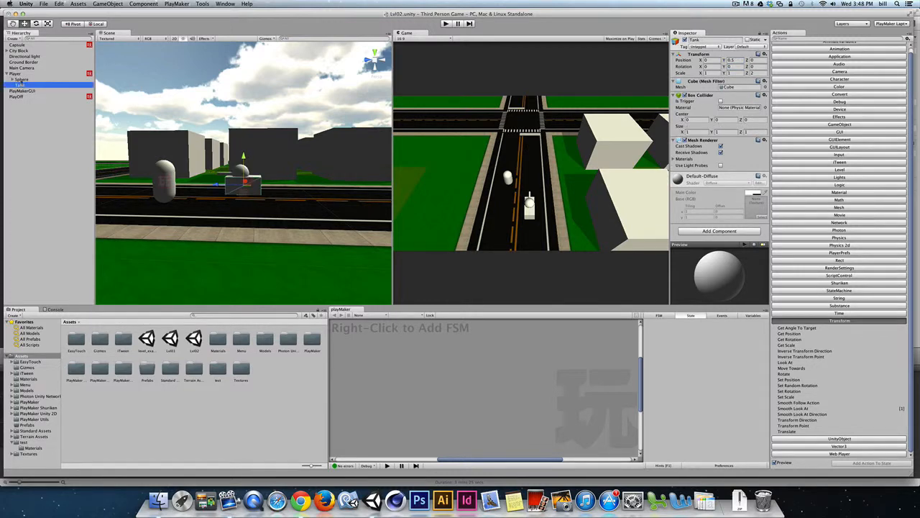
key(Return)
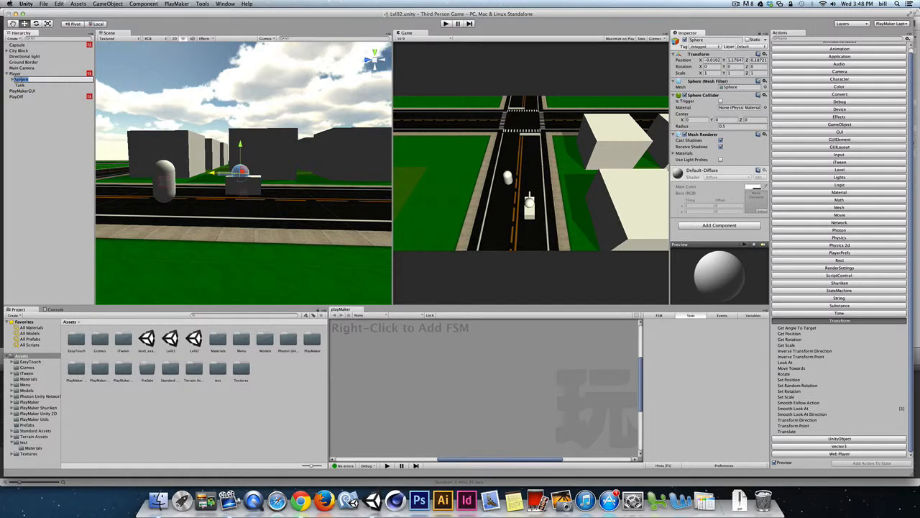
text(Turret)
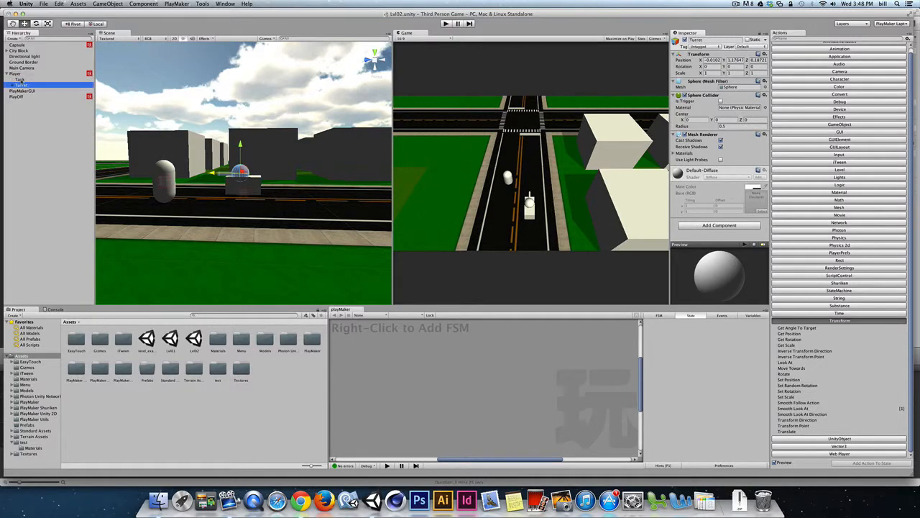
Step: Add a new FSM to the Turret
click(16, 74)
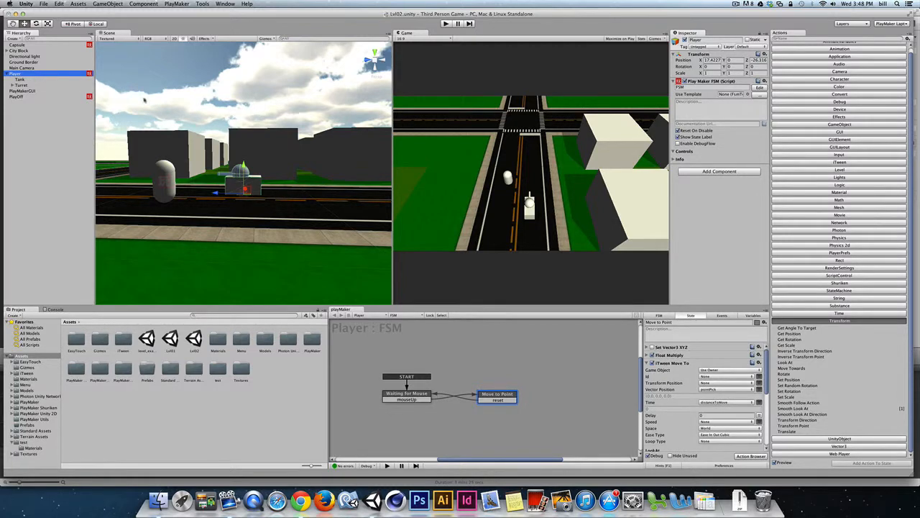
click(20, 85)
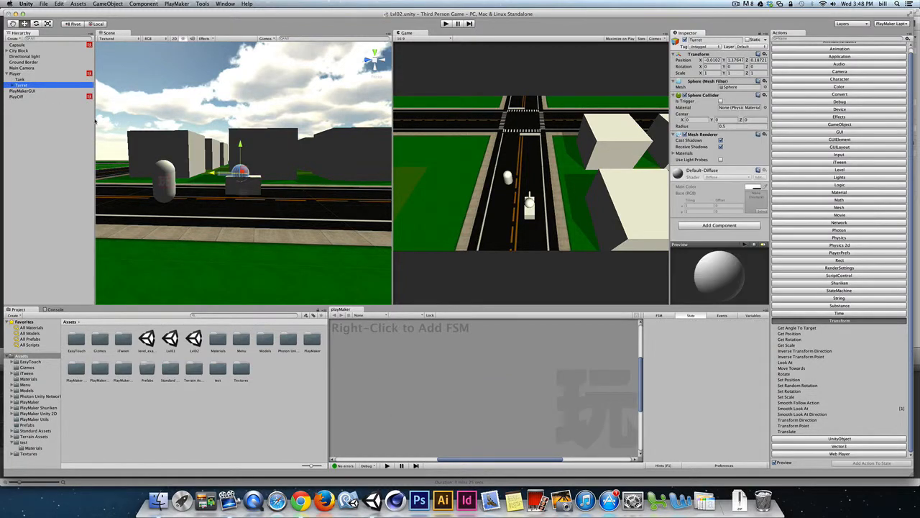
right_click(416, 371)
click(436, 373)
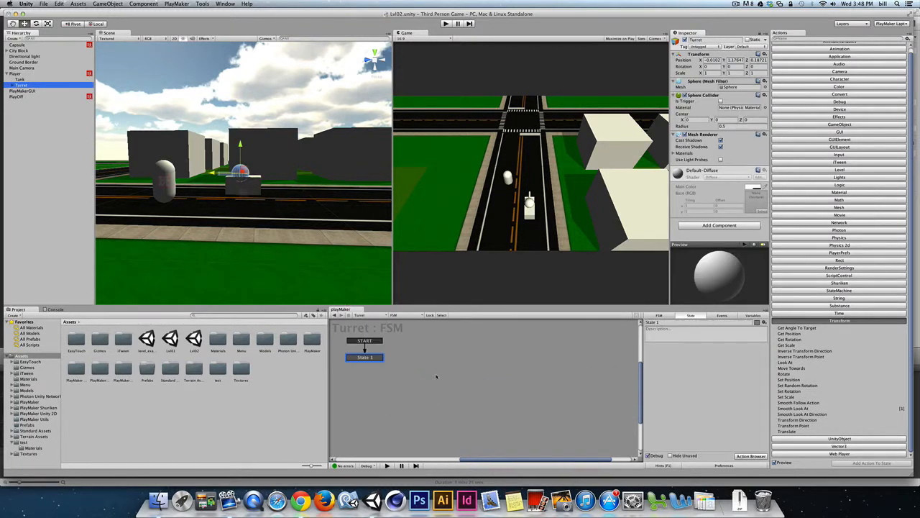
Step: Add a Mouse Pick action to State 1 of the Turret's FSM
click(372, 357)
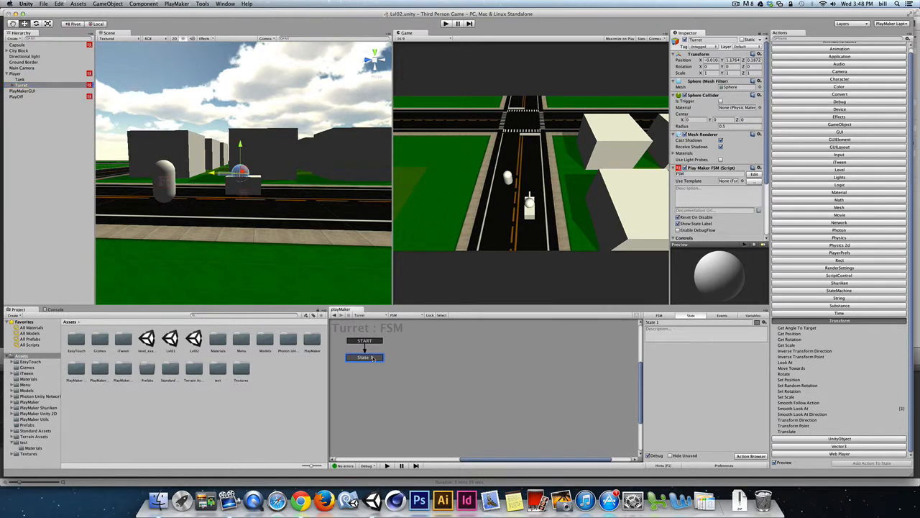
click(841, 156)
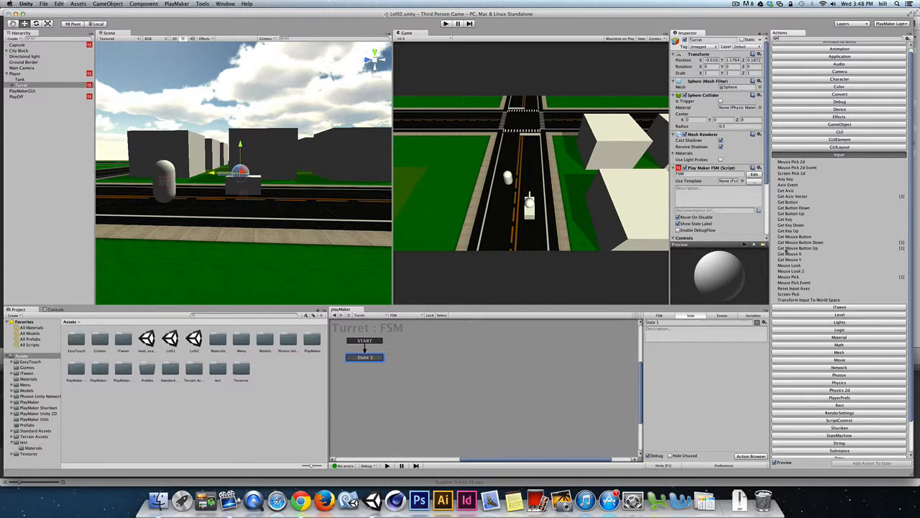
double_click(789, 277)
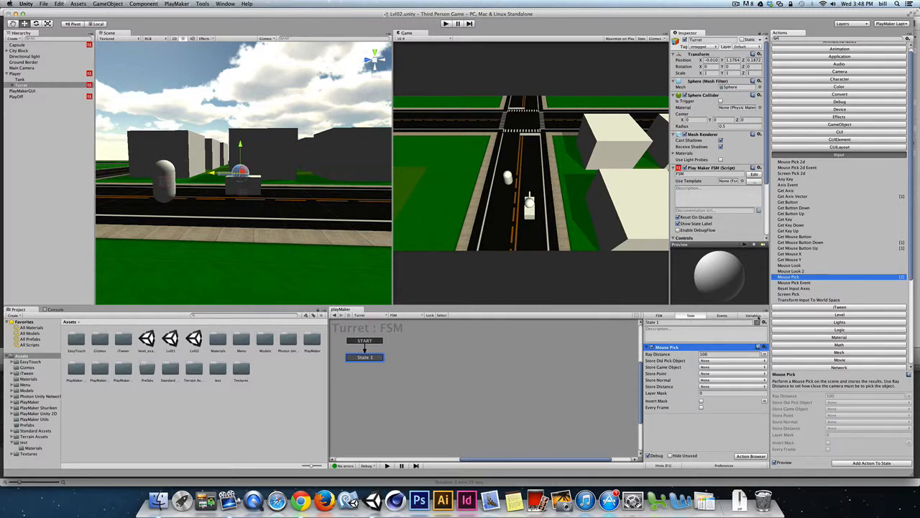
Step: Create a Vector3 variable named targetPoint in the Turret's FSM
click(753, 315)
click(687, 439)
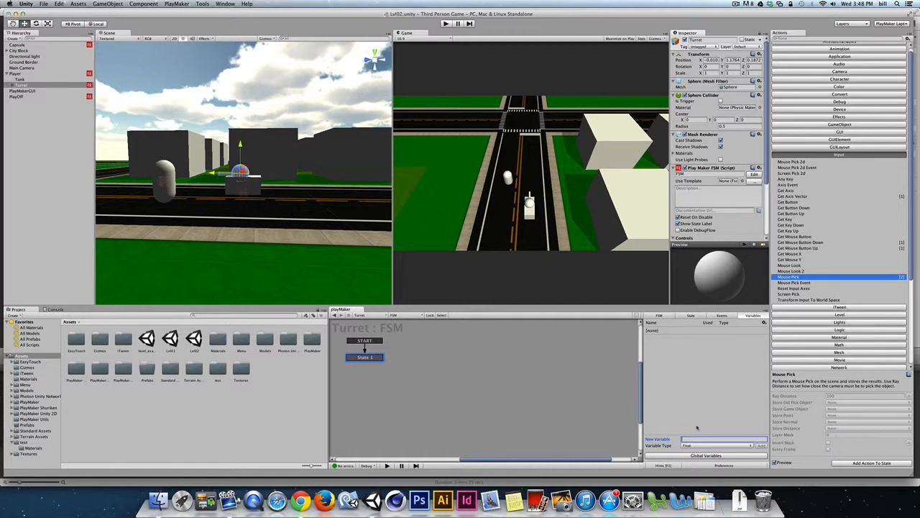
text(target po)
key(BackSpace)
key(BackSpace)
text(Point)
click(713, 446)
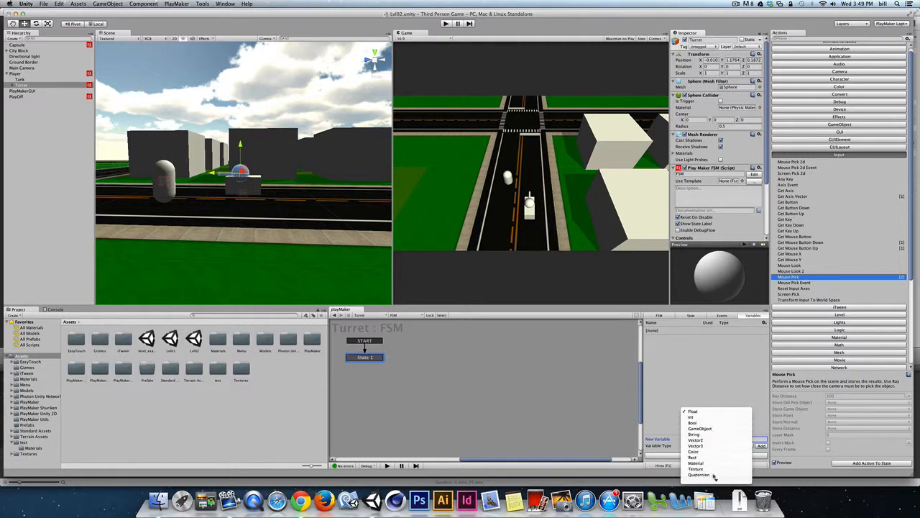
click(713, 446)
click(761, 445)
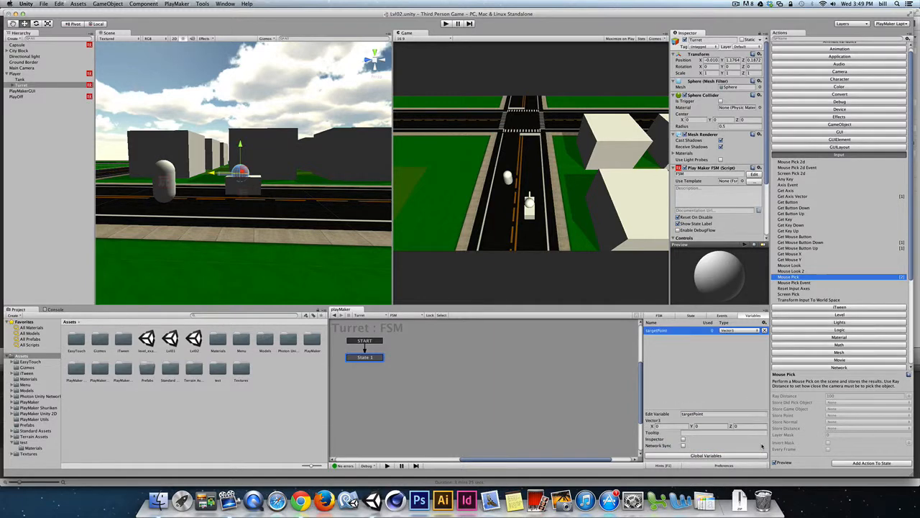
Step: Set the Mouse Pick action's Store Point to targetPoint
click(691, 315)
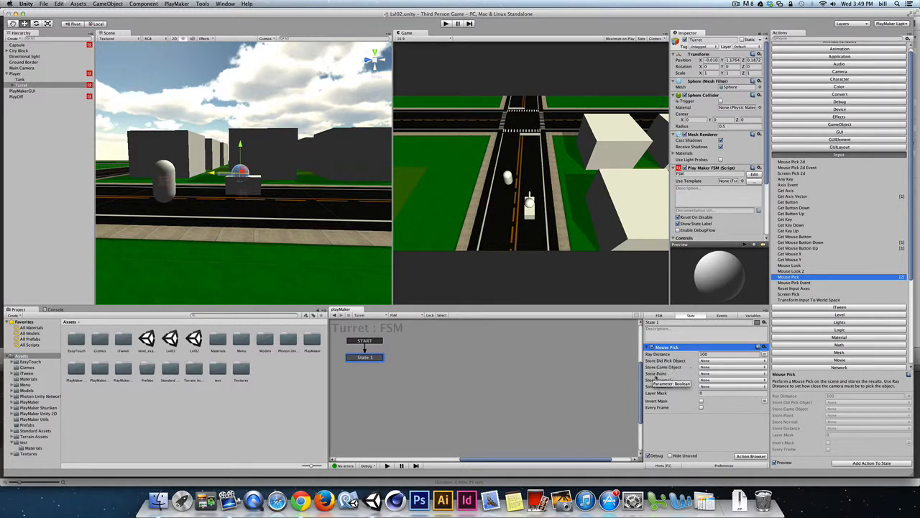
click(703, 373)
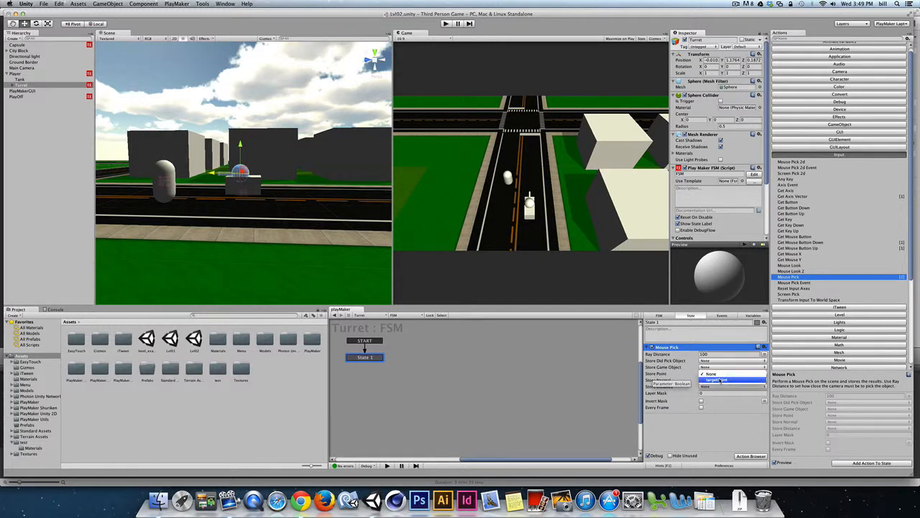
click(728, 380)
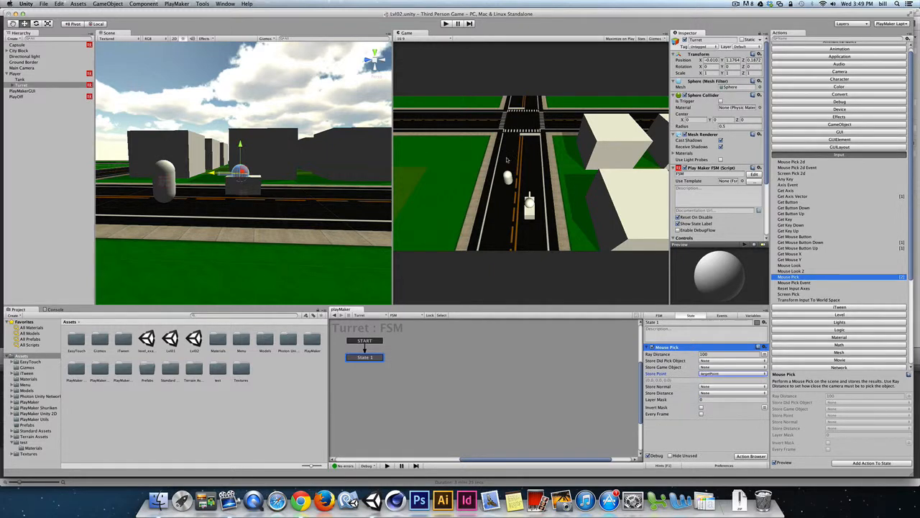
Step: Play the scene to check how State 1 runs the Mouse Pick action, and stop playback
click(446, 23)
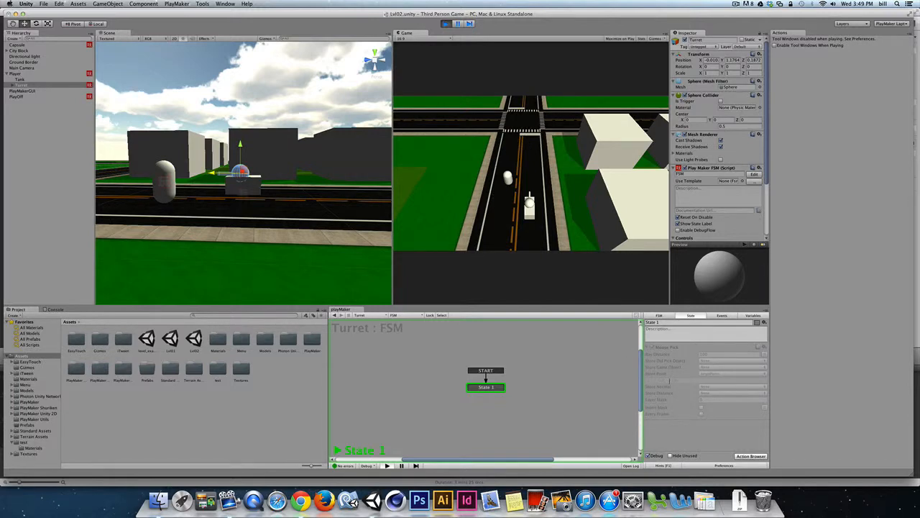
click(446, 23)
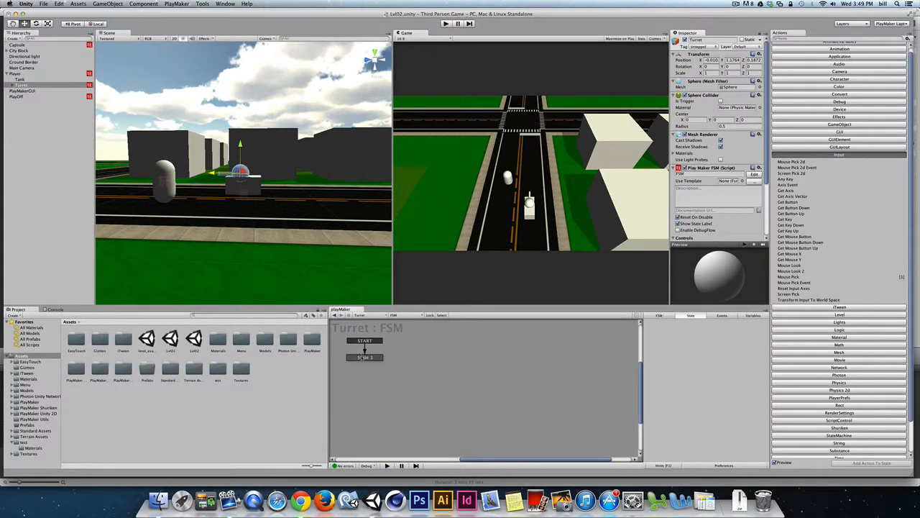
Step: Enable Every Frame for the Mouse Pick action in State 1, and play the scene briefly to check the stored point
click(365, 356)
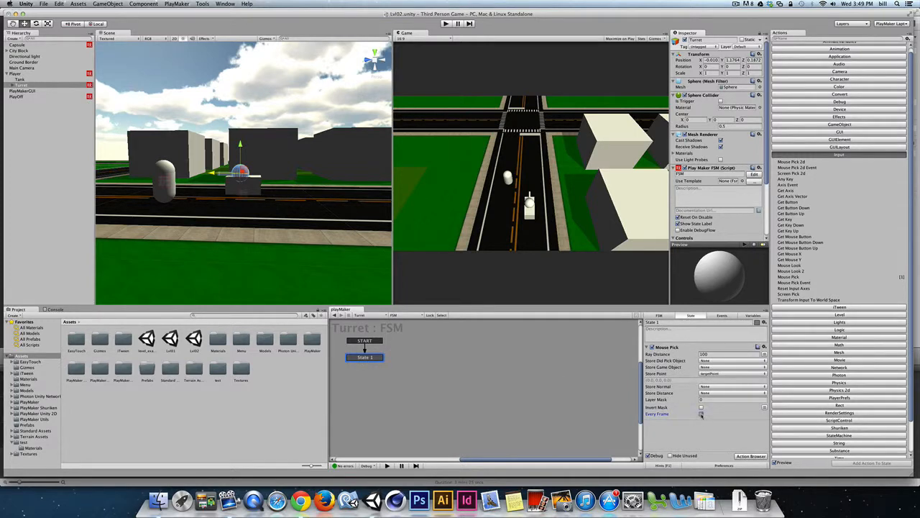
click(445, 23)
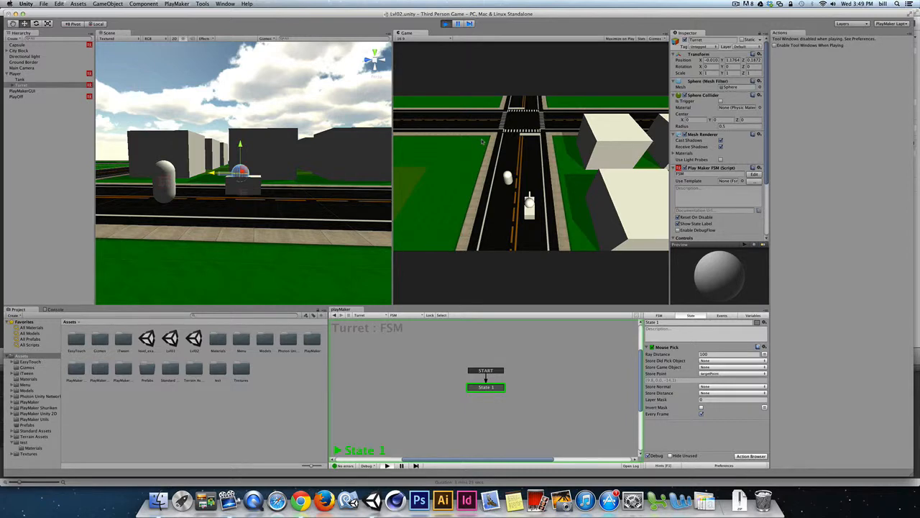
key(super+p)
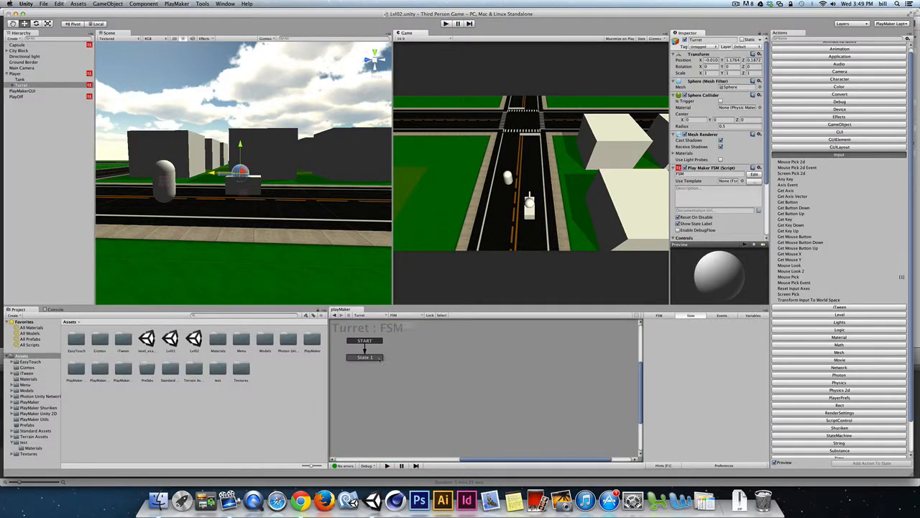
click(378, 358)
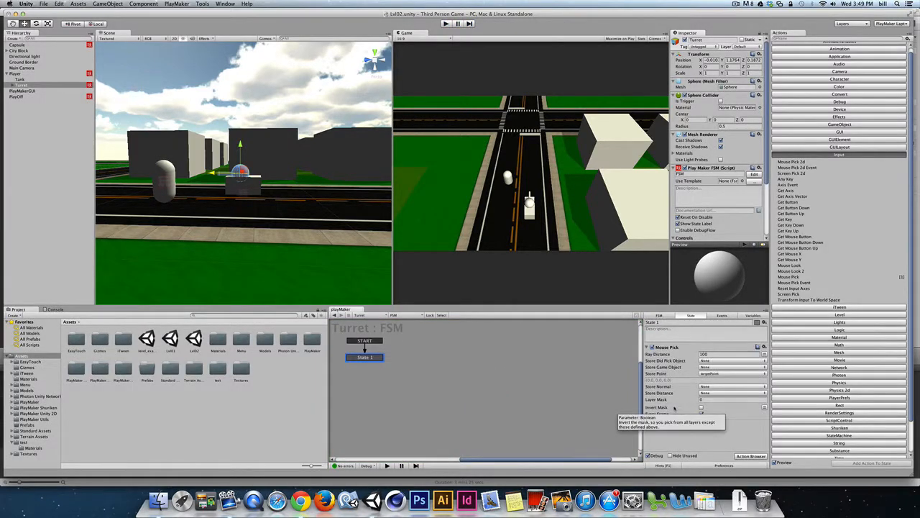
Step: Add the Smooth Look At action to State 1 of the Turret's FSM and set its Target Position to targetPoint
scroll(841, 376, down, 2)
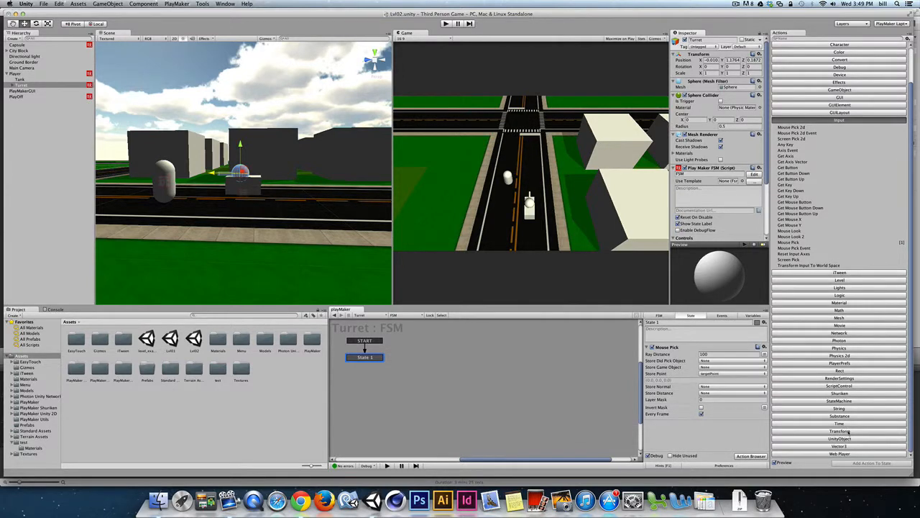
click(847, 431)
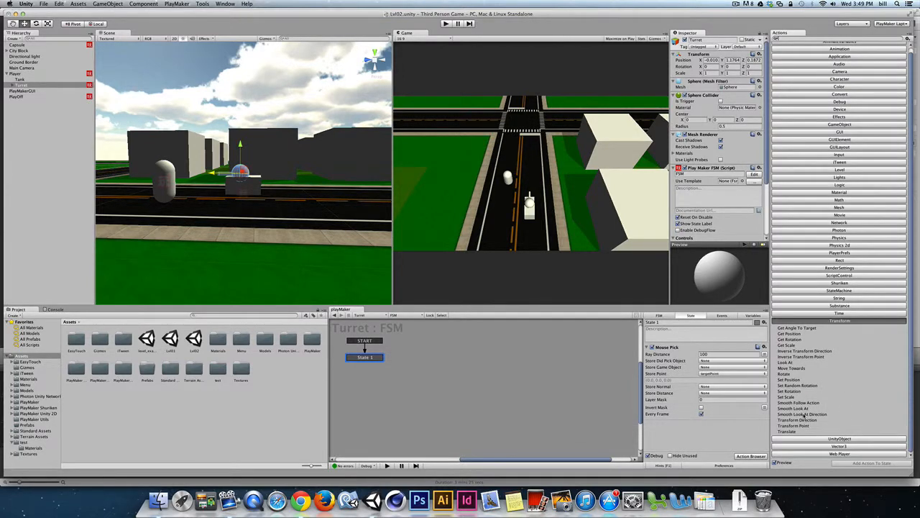
click(804, 409)
double_click(798, 358)
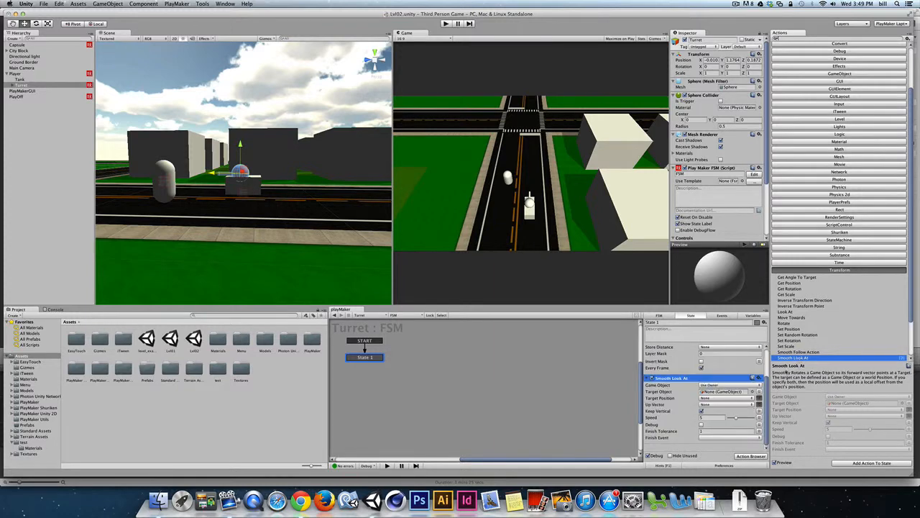
click(707, 400)
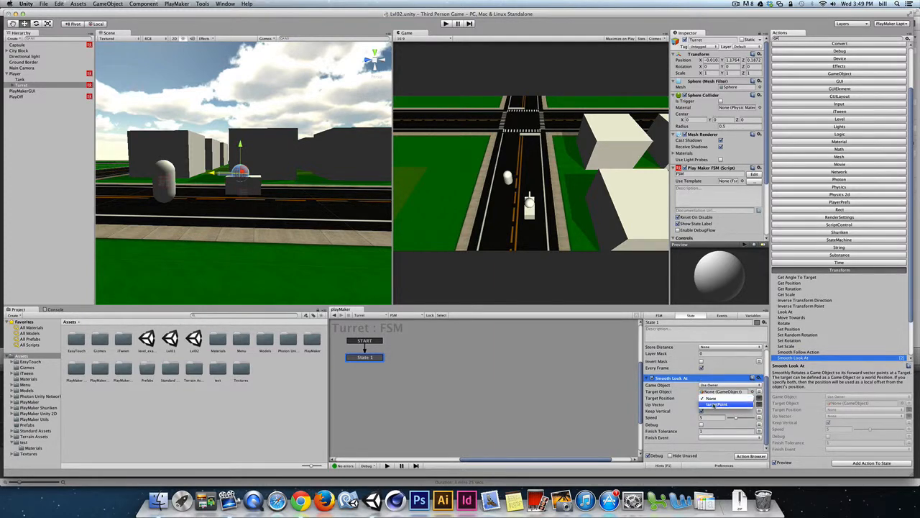
click(726, 404)
Step: Play the scene, drive the tank around the streets to check that the turret follows the mouse point, and stop playback
click(445, 23)
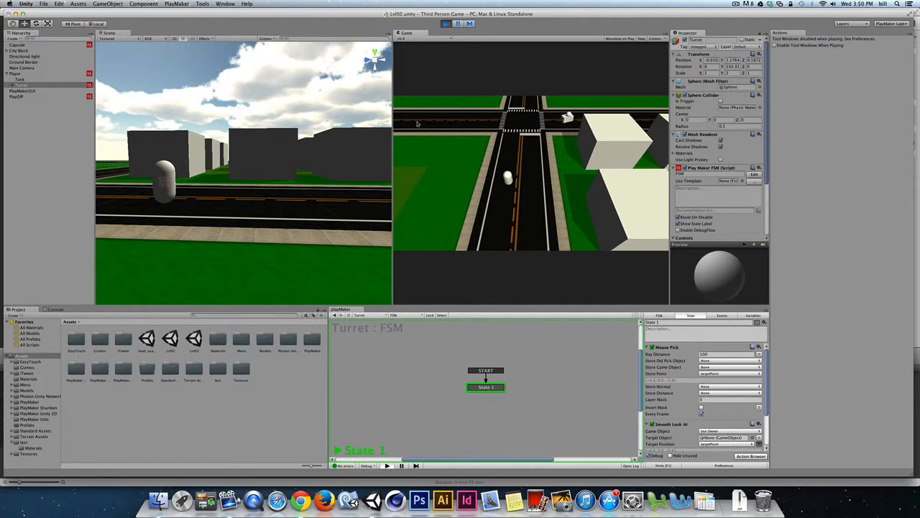
key(w)
key(a)
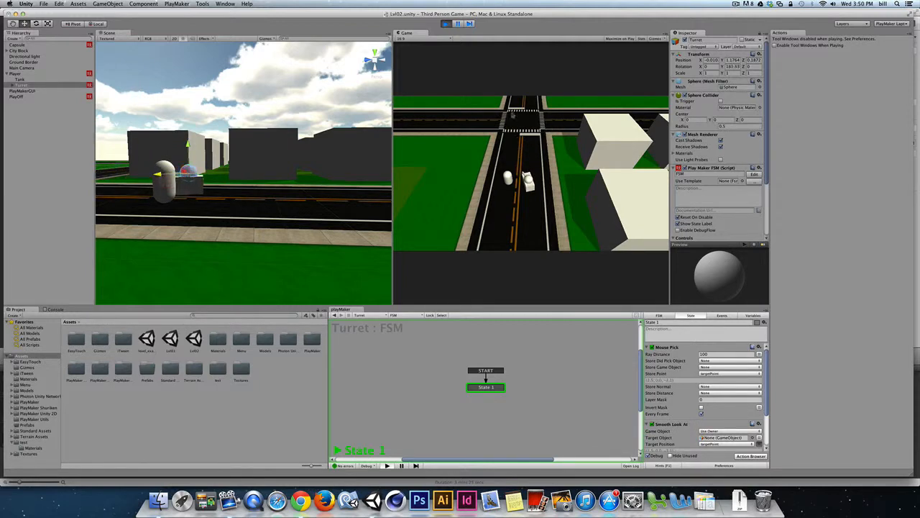
key(w)
key(w)
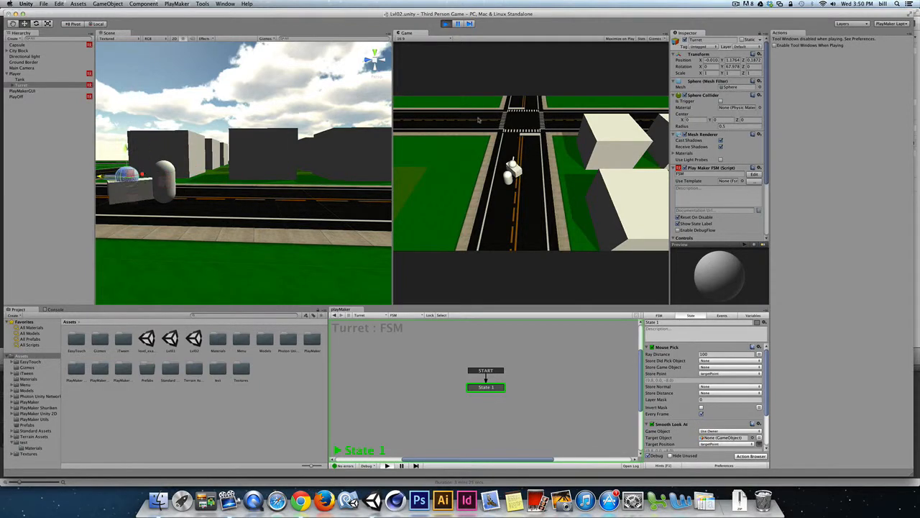
key(d)
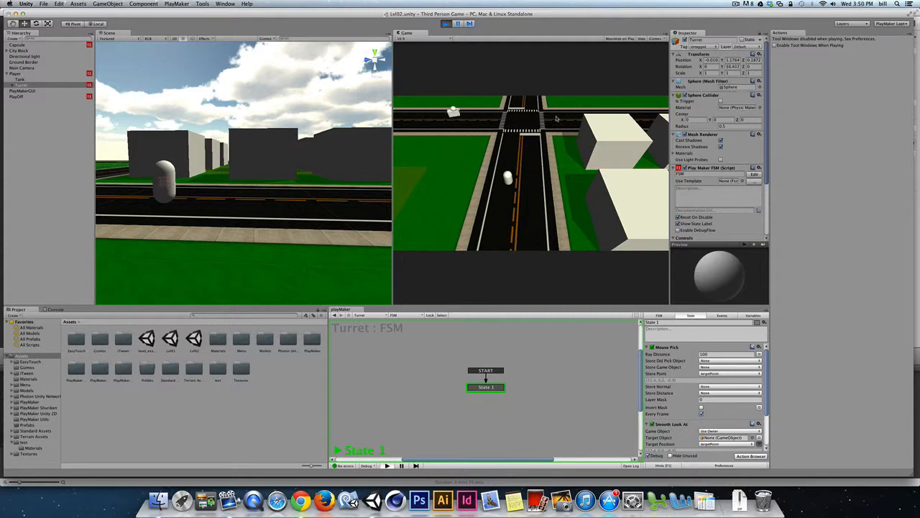
key(w)
key(w)
key(super+p)
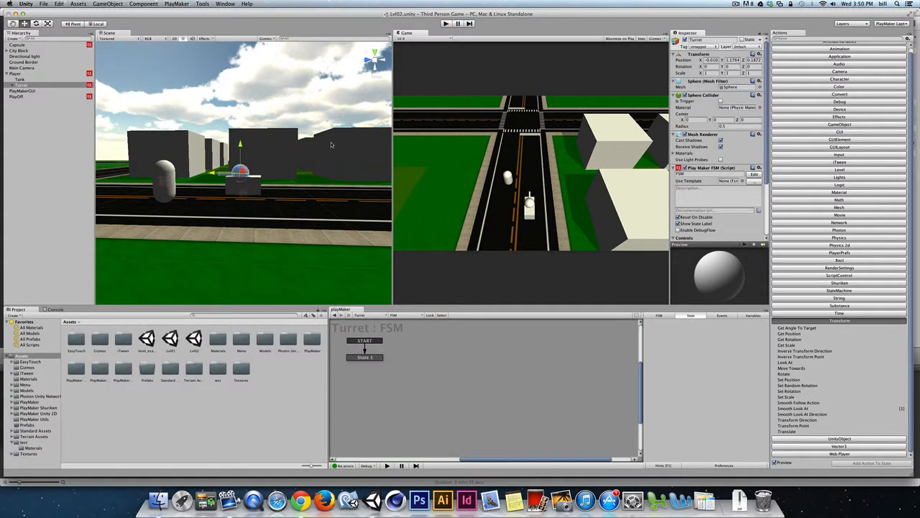
Step: Lower the Turret slightly to a Y position of about 1.11, and add an event named fire to its FSM
drag(241, 145, 241, 144)
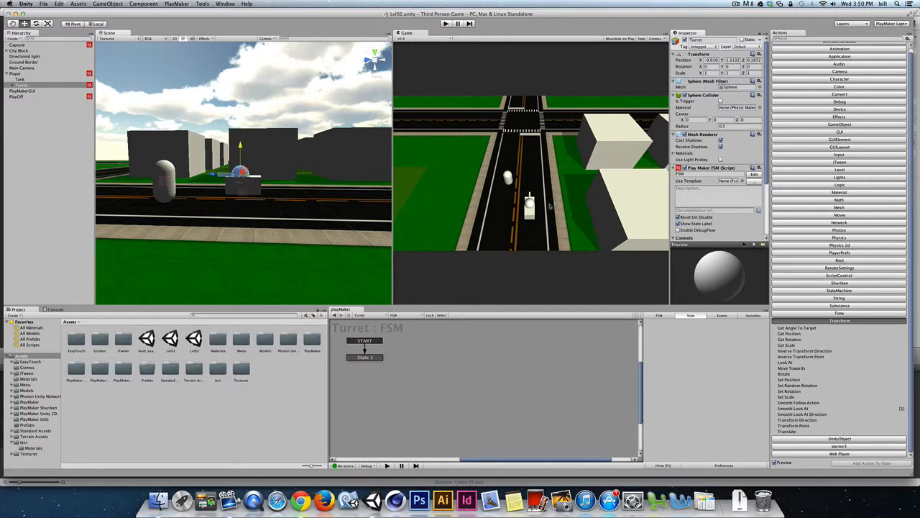
click(368, 357)
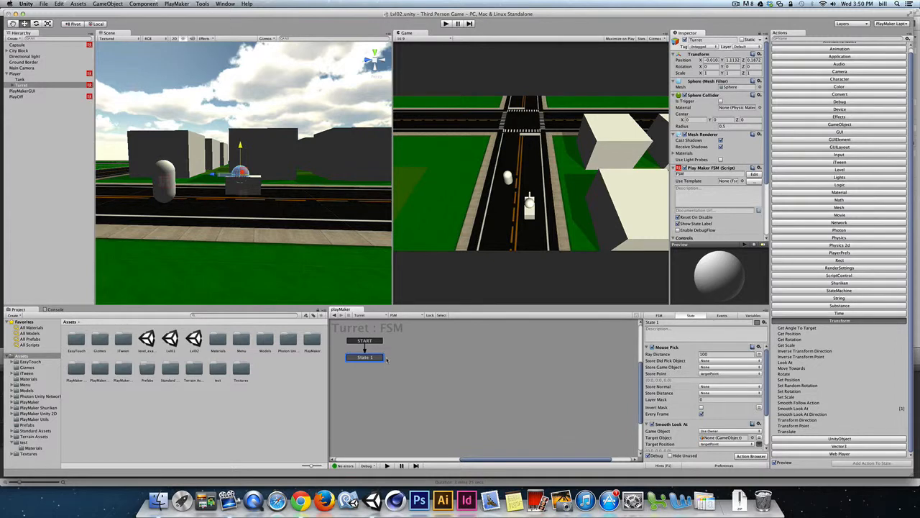
click(723, 315)
click(687, 445)
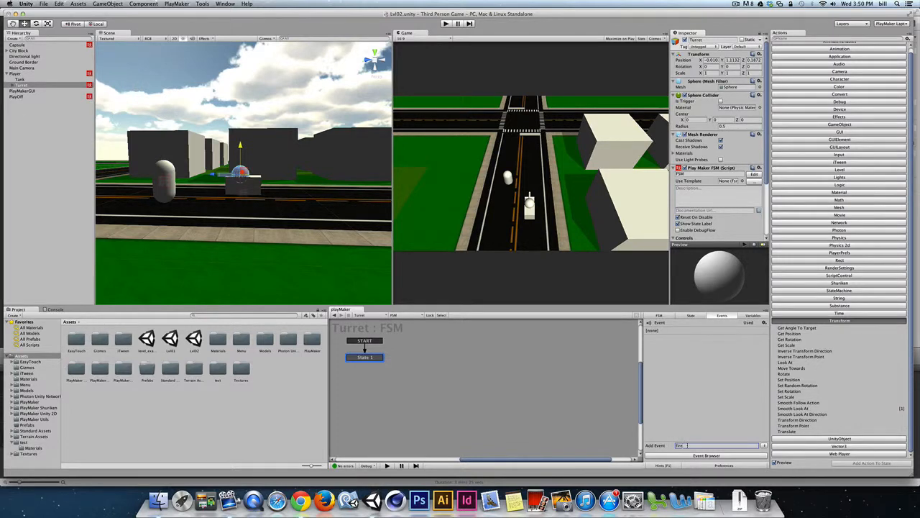
key(Return)
Step: Add a fire transition to State 1 and connect it to a new State 2
right_click(368, 357)
mouse_move(417, 361)
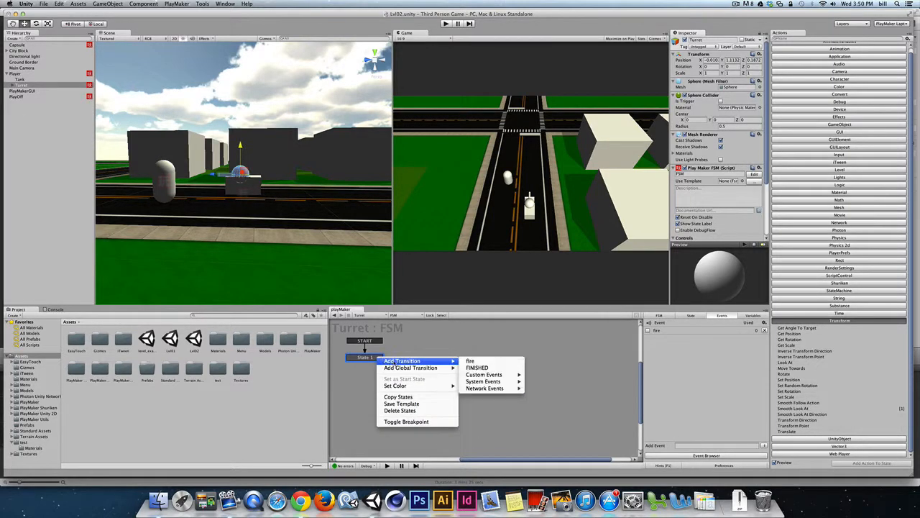
click(495, 362)
right_click(422, 362)
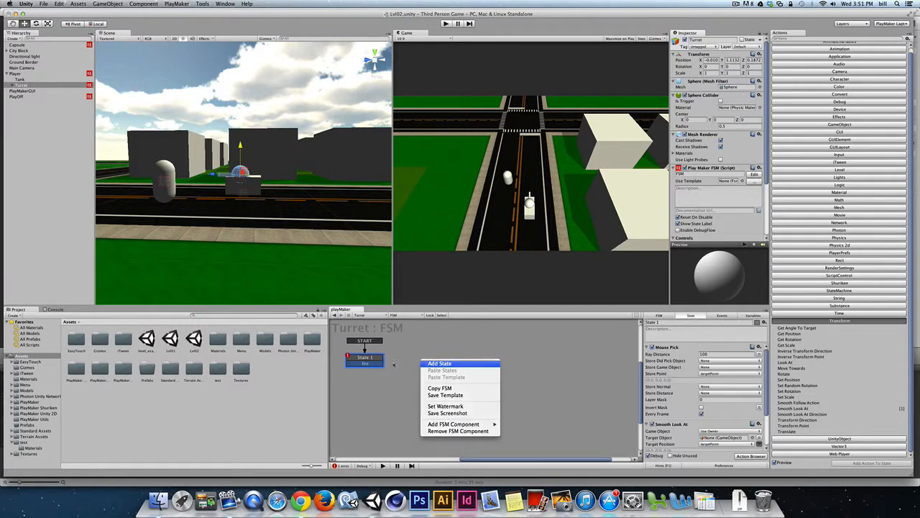
click(435, 363)
drag(365, 363, 445, 358)
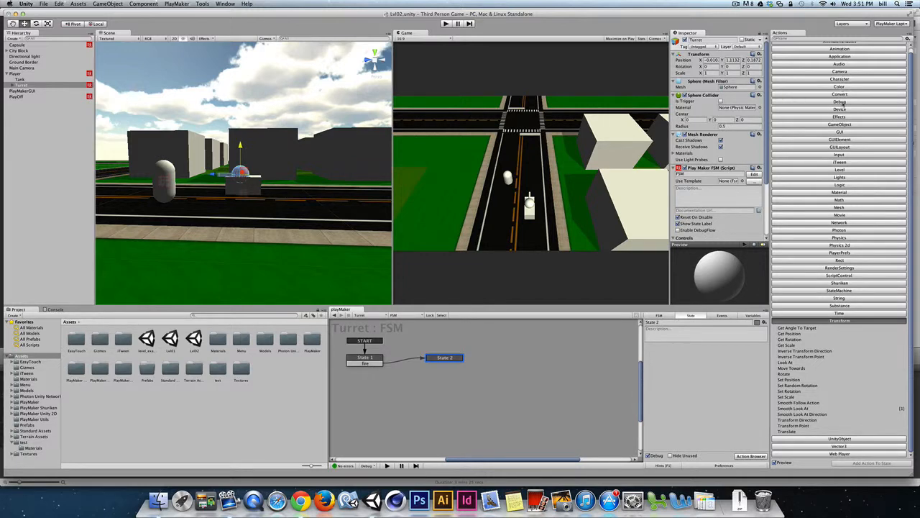
Step: Add the Create Object action to State 2 of the Turret's FSM
click(841, 124)
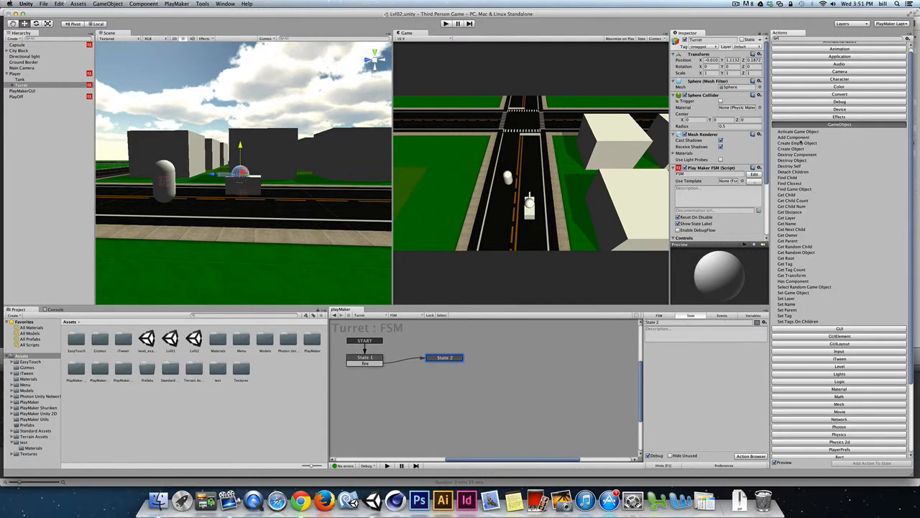
double_click(794, 149)
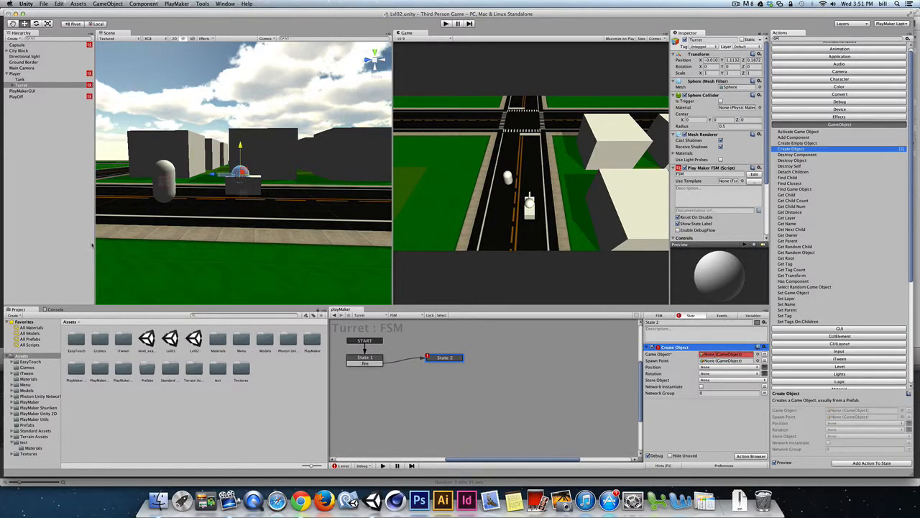
click(14, 121)
Step: Create a sphere in the scene and raise it above the turret to a Y position of about 2.37
click(107, 3)
mouse_move(107, 20)
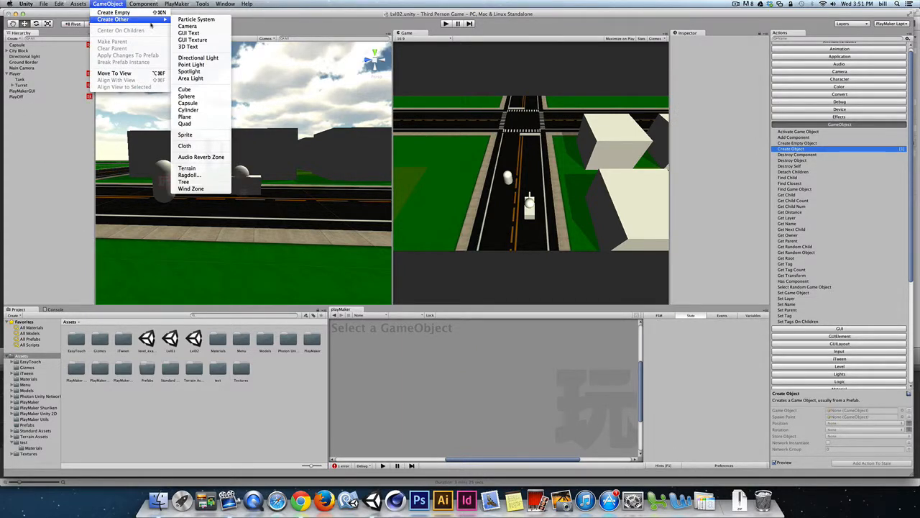
click(212, 97)
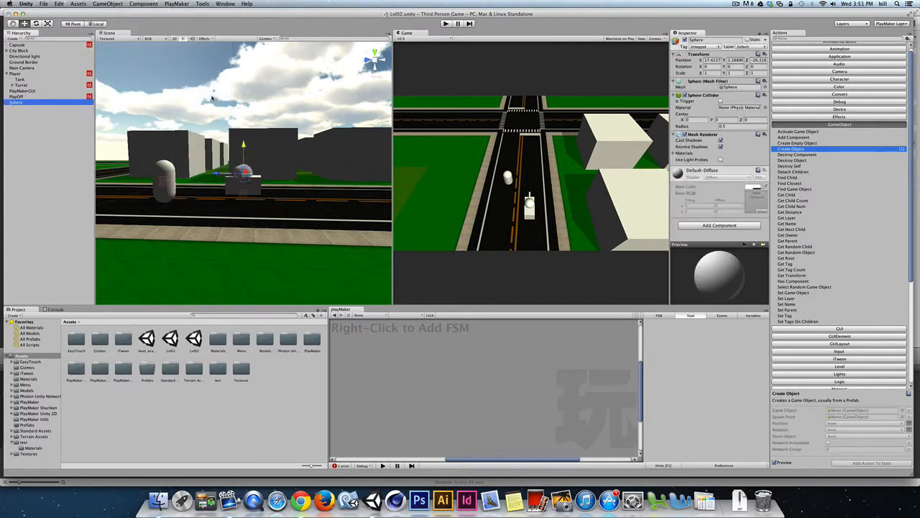
click(16, 103)
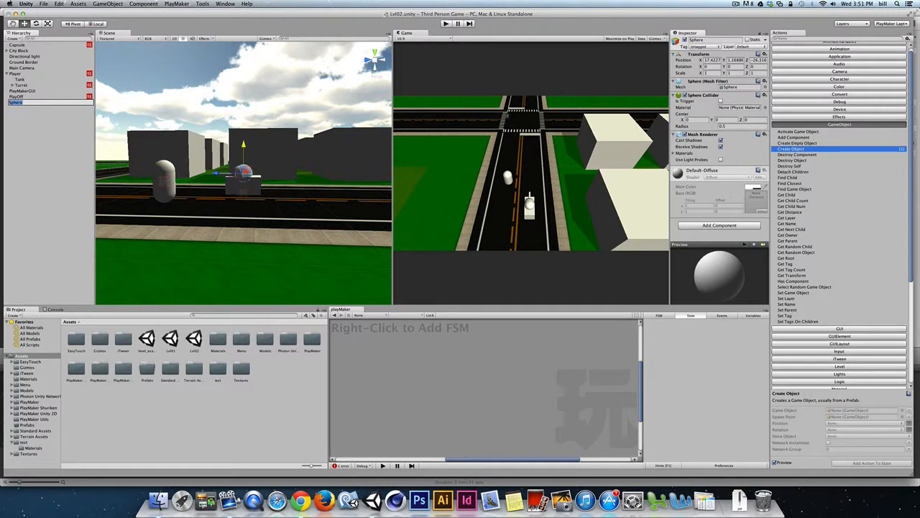
drag(245, 146, 245, 126)
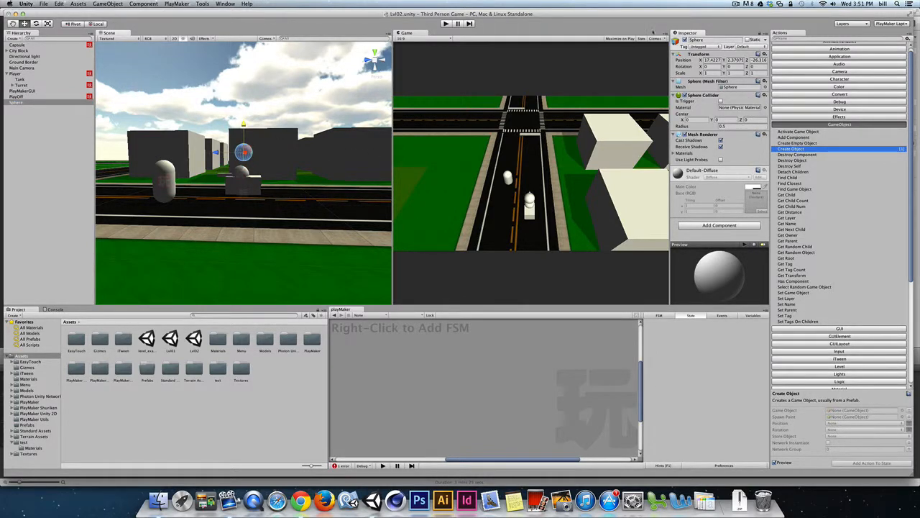
Step: Set the sphere's scale to 0.5 on the X, Y and Z axes
click(712, 74)
text(0.5)
key(Tab)
text(0.5)
key(Tab)
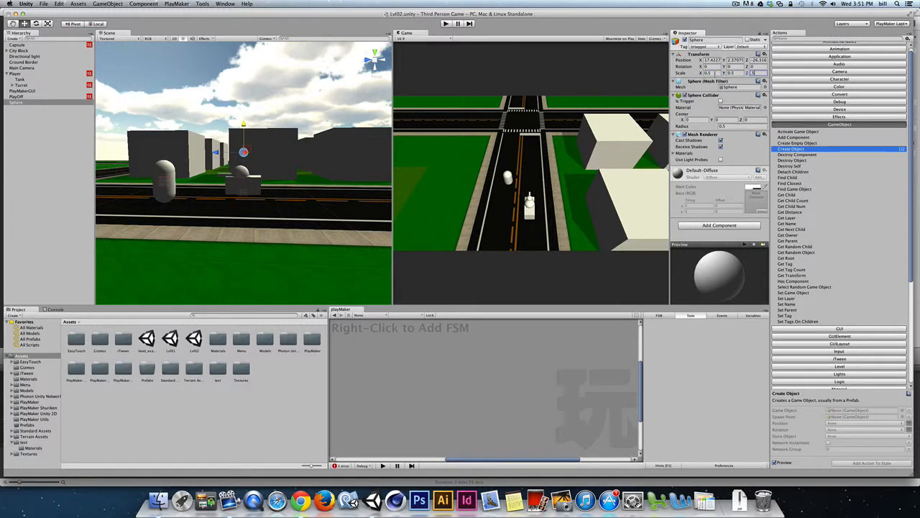
Step: Set the sphere's scale to 0.2 on the X, Y and Z axes
drag(717, 74, 698, 75)
text(.2)
key(Tab)
text(.2)
key(Tab)
text(.2)
Step: Rename the sphere to cannon ball
double_click(16, 103)
click(19, 103)
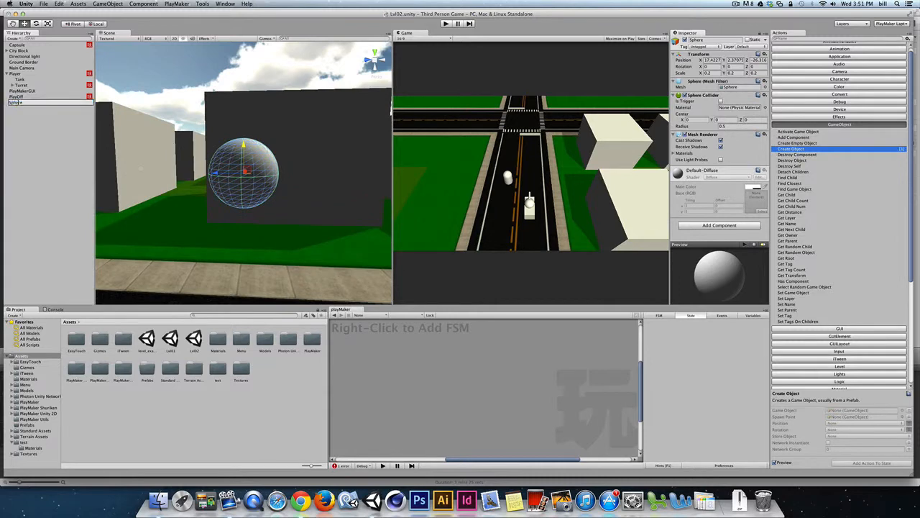
text(cannon ball)
key(Return)
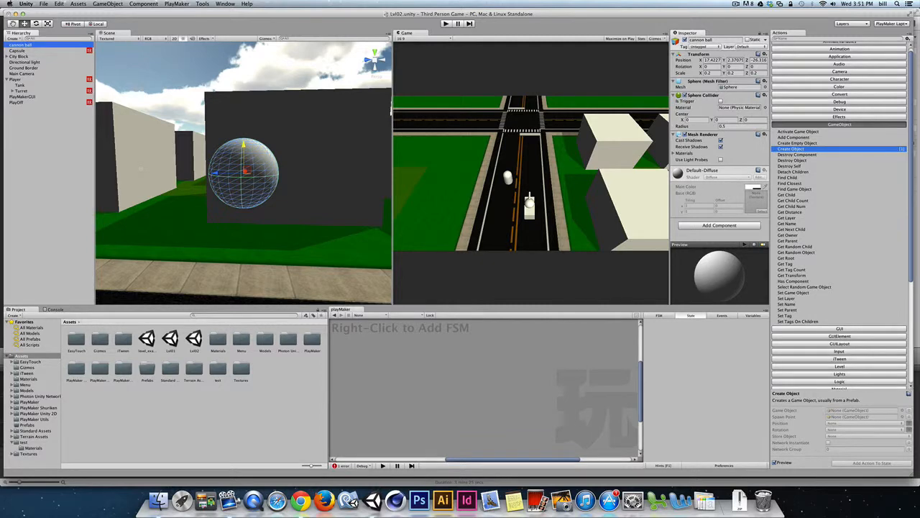
Step: Add a PlayMaker FSM to the cannon ball and select its State 1
key(f)
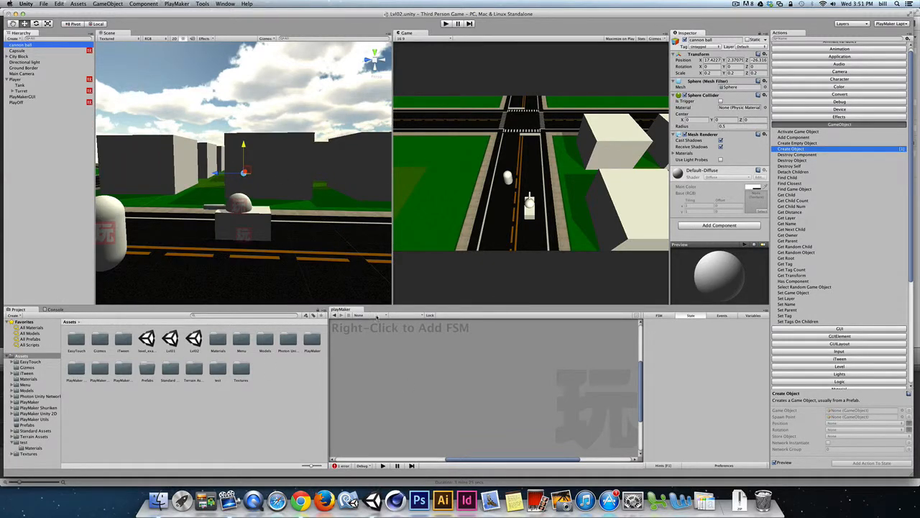
right_click(397, 352)
click(412, 357)
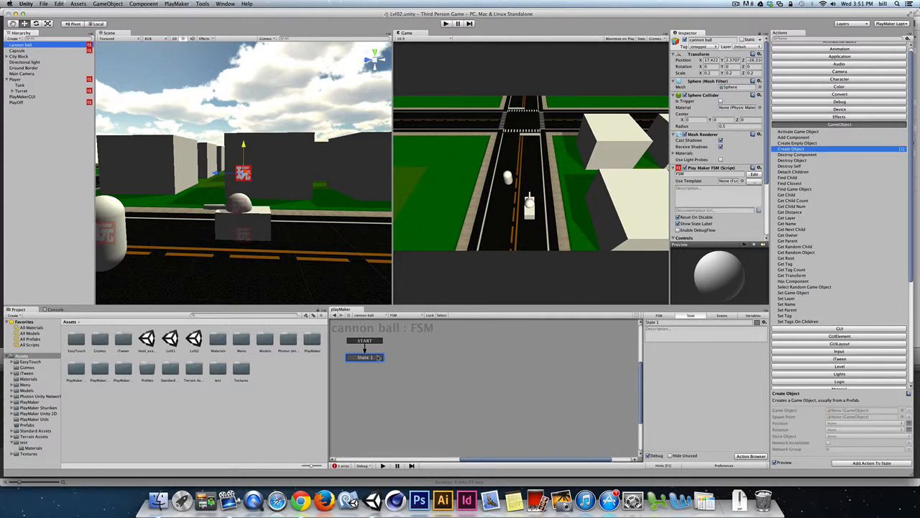
click(378, 358)
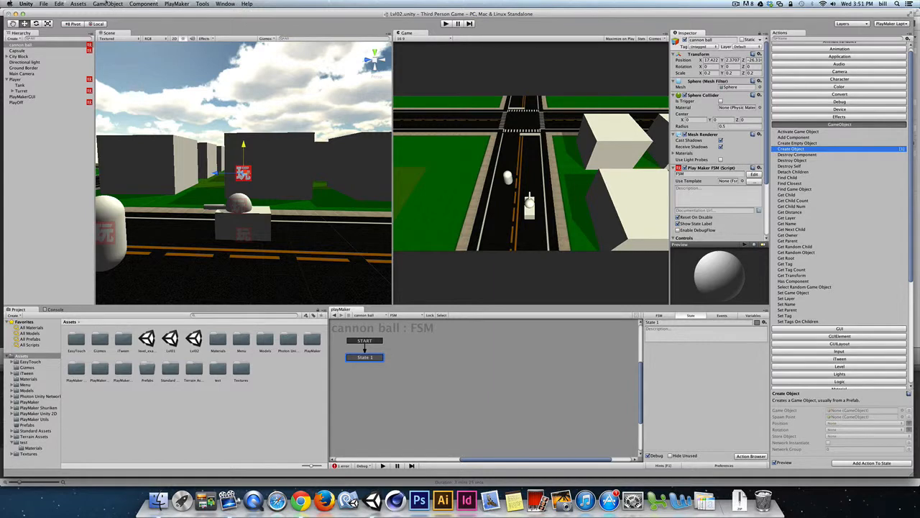
Step: Add a Rigidbody physics component to the cannon ball
click(107, 4)
mouse_move(148, 33)
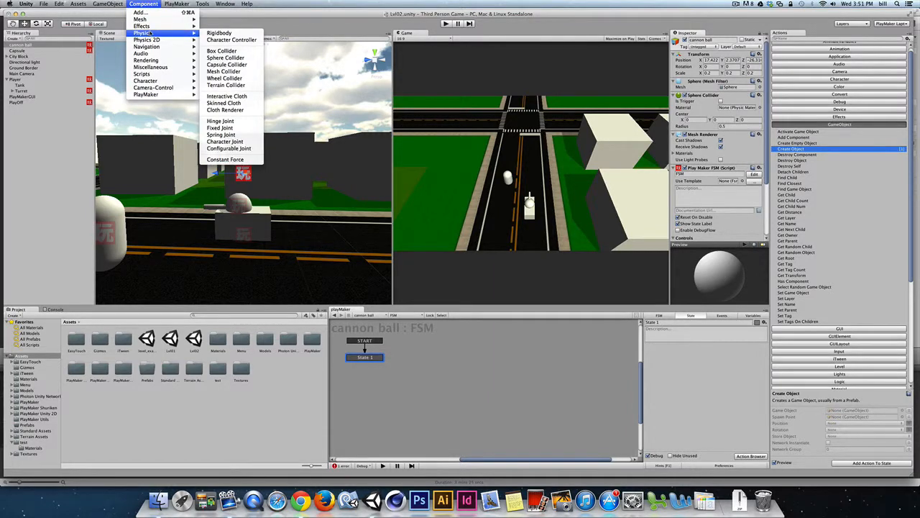
click(219, 33)
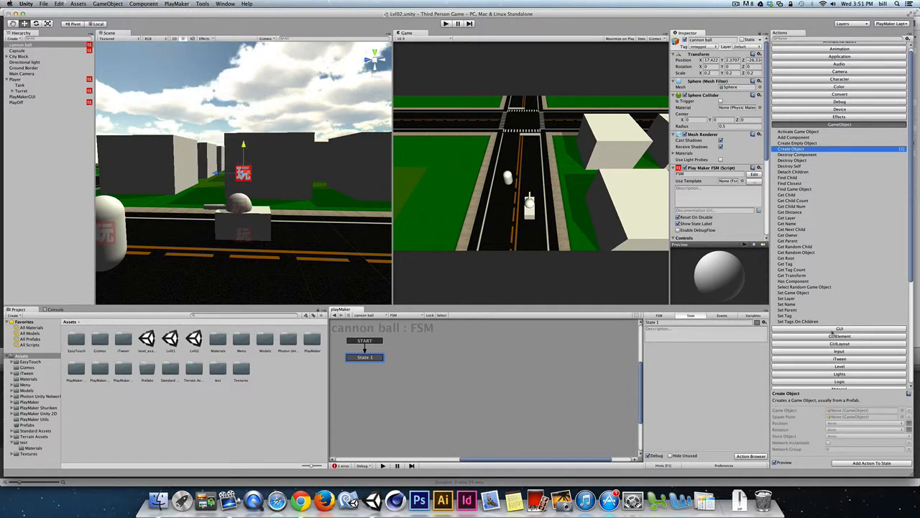
Step: Add the Add Force physics action to State 1 of the cannon ball's FSM
scroll(848, 356, down, 5)
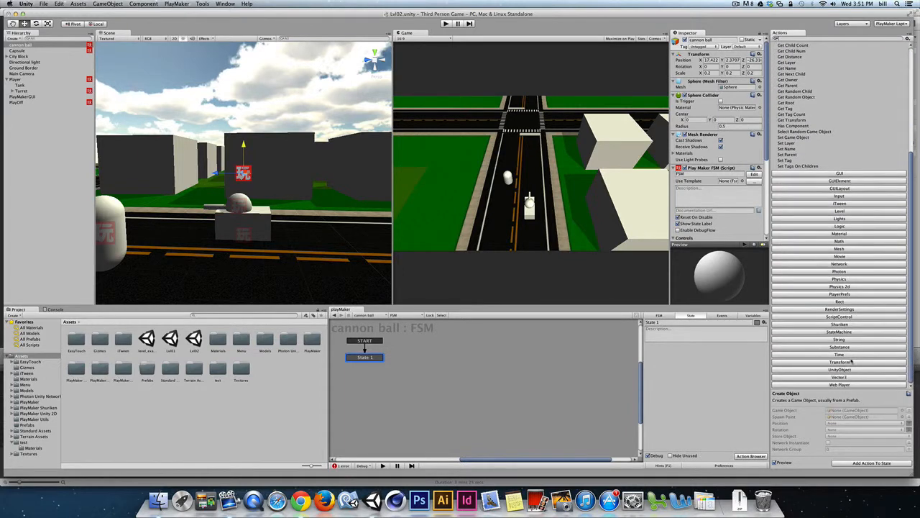
click(841, 280)
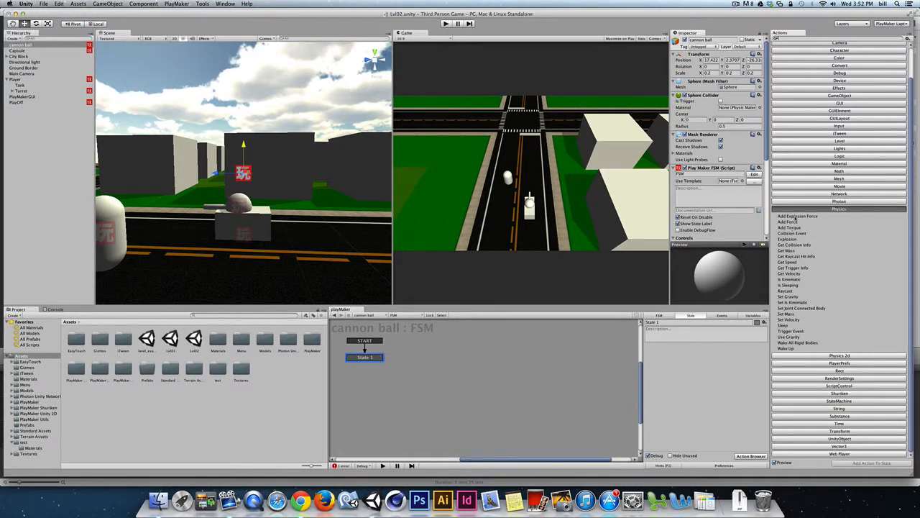
drag(793, 222, 690, 348)
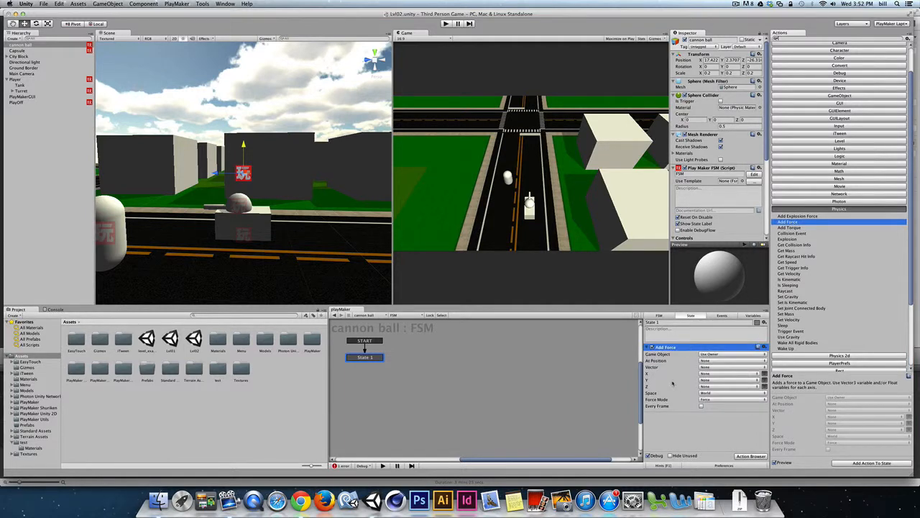
Step: Configure the Add Force action with Space set to Self, a Z force of 20 and Force Mode Impulse
click(710, 394)
click(711, 399)
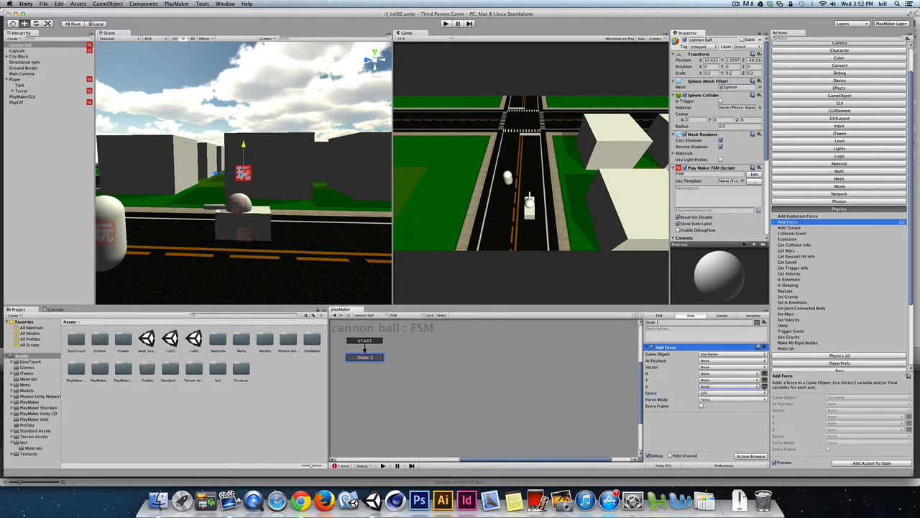
click(764, 386)
text(20)
click(710, 399)
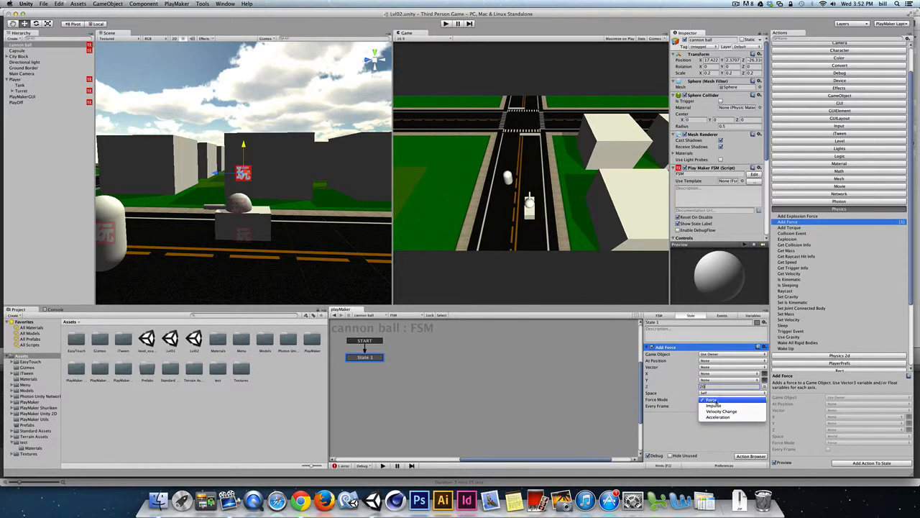
click(715, 406)
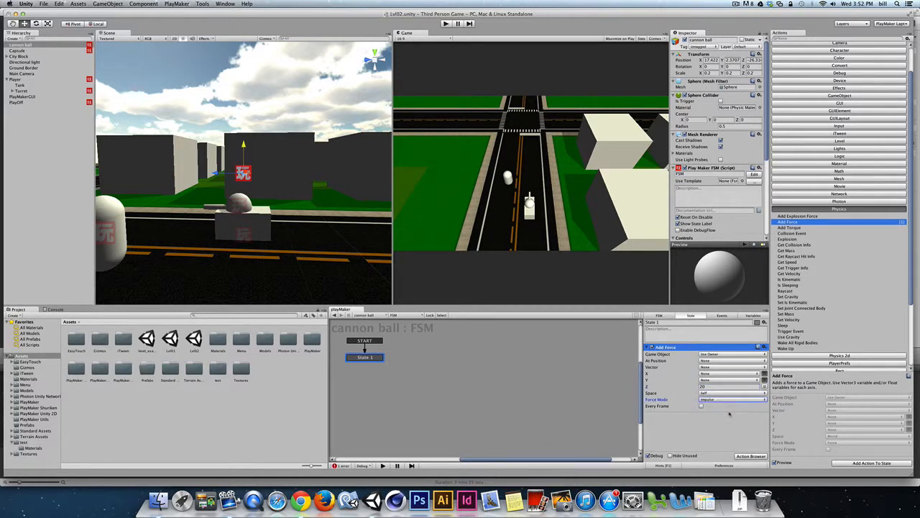
Step: Run the scene in play mode to test the cannon ball's force, and stop it
click(445, 23)
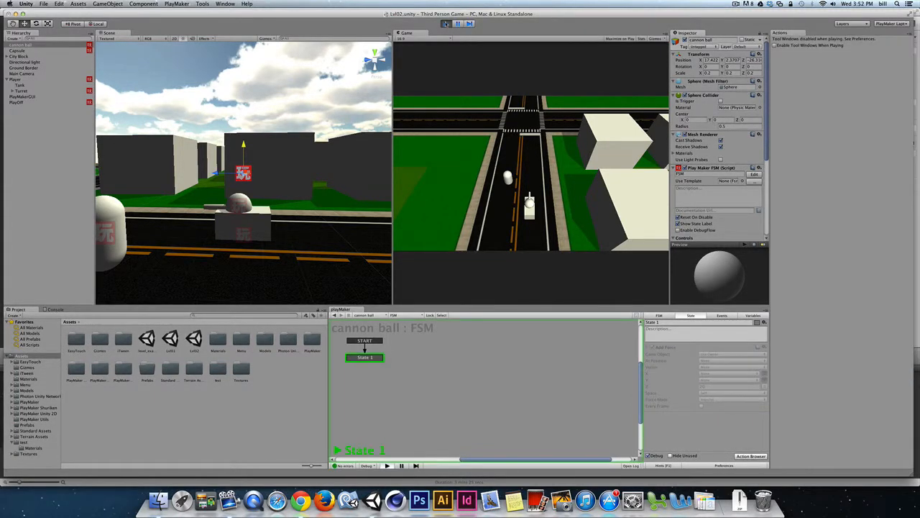
click(445, 23)
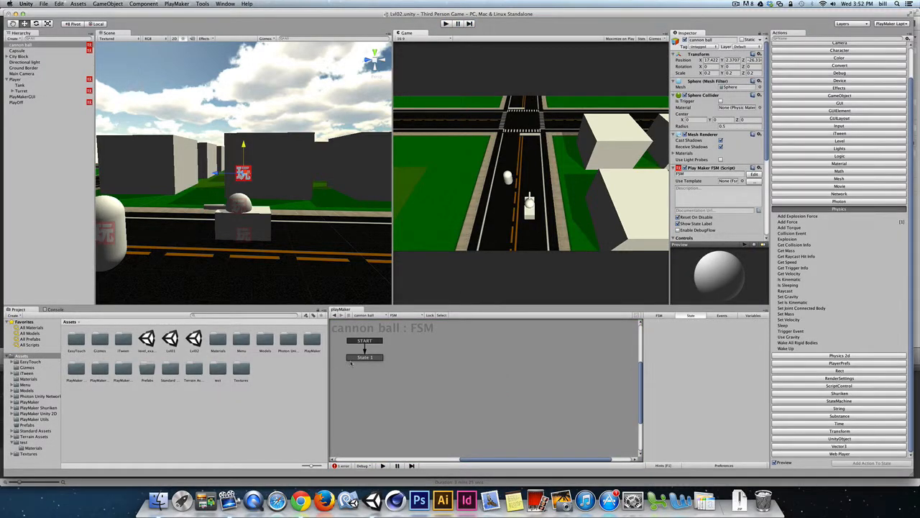
Step: Enable Every Frame and set Force Mode to Force on the Add Force action in the cannon ball's State 1
click(364, 357)
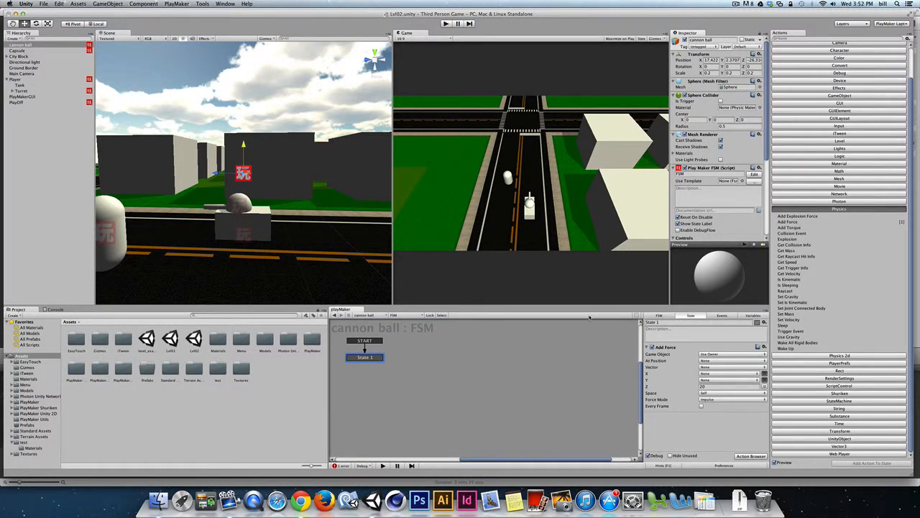
click(26, 44)
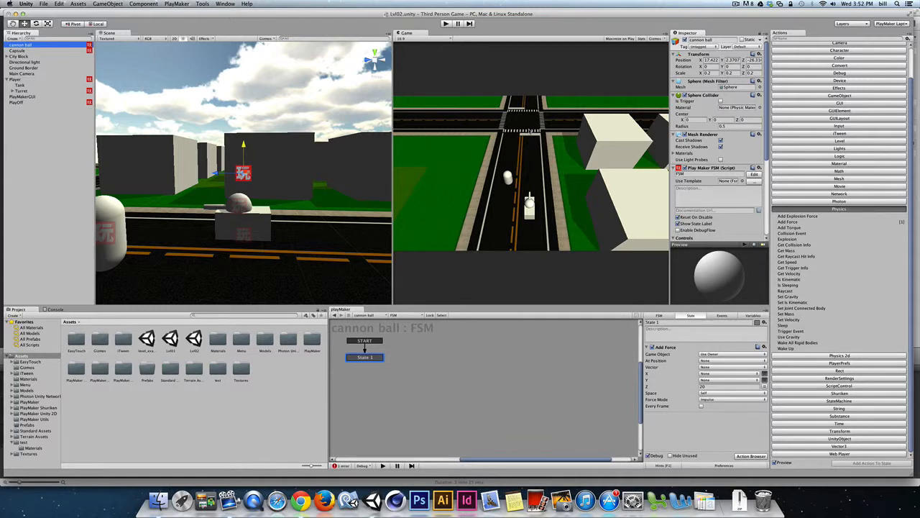
click(701, 406)
click(710, 401)
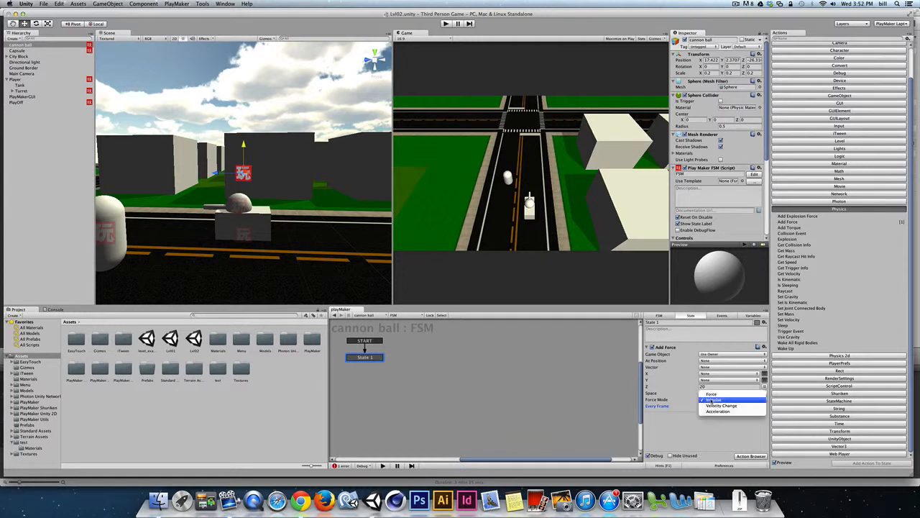
click(711, 390)
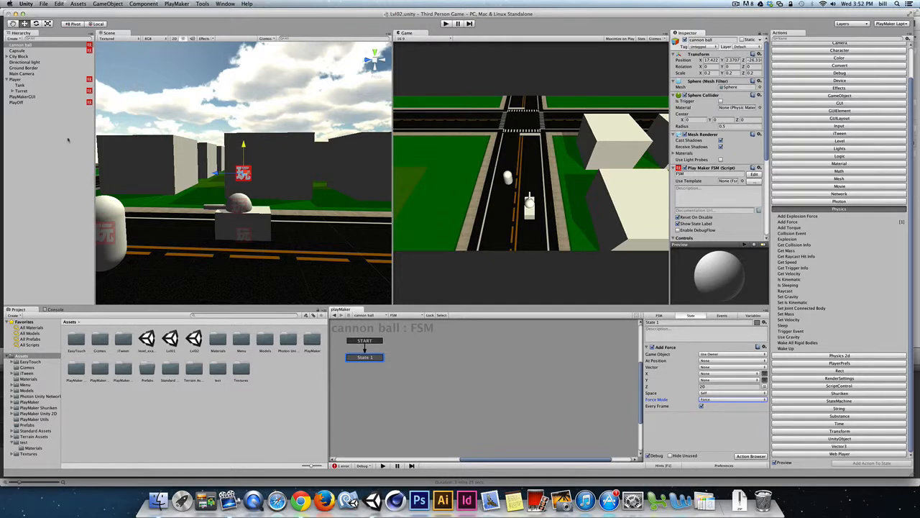
Step: Save the cannon ball as a prefab in the Prefabs folder and delete its instance from the scene
click(27, 45)
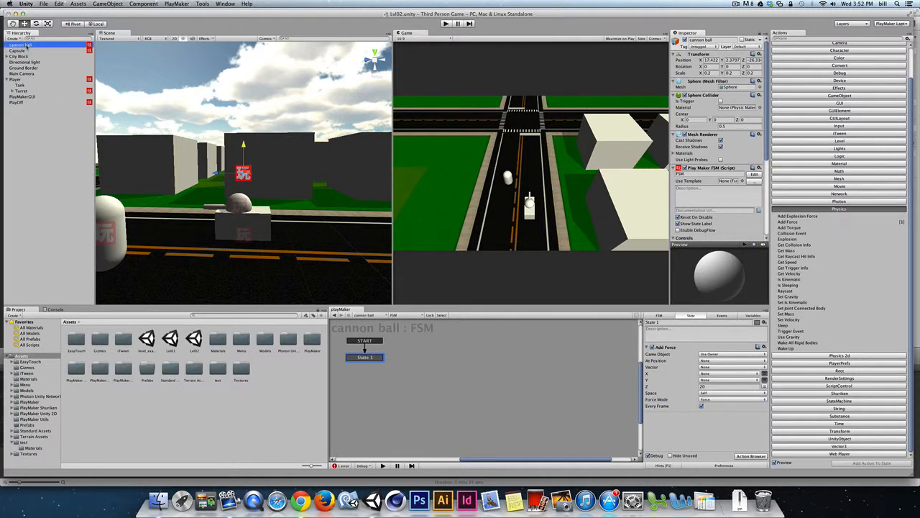
drag(179, 337, 146, 370)
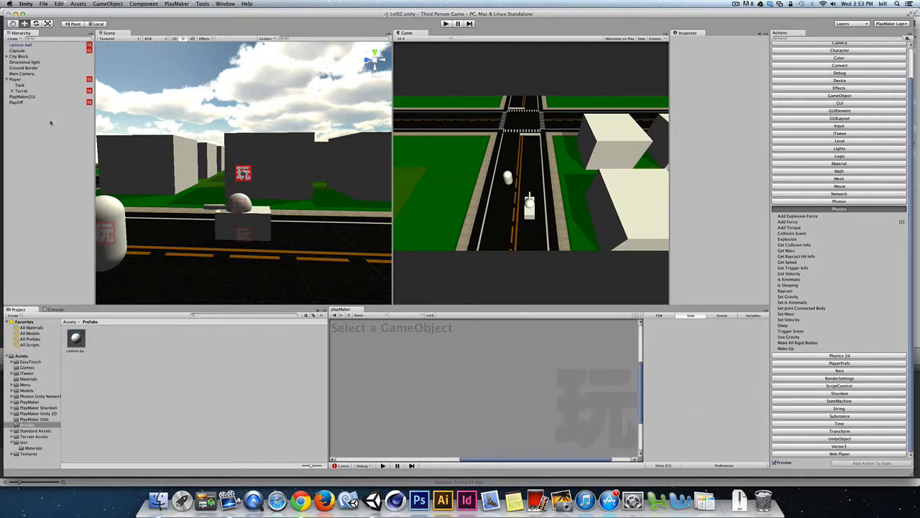
click(21, 45)
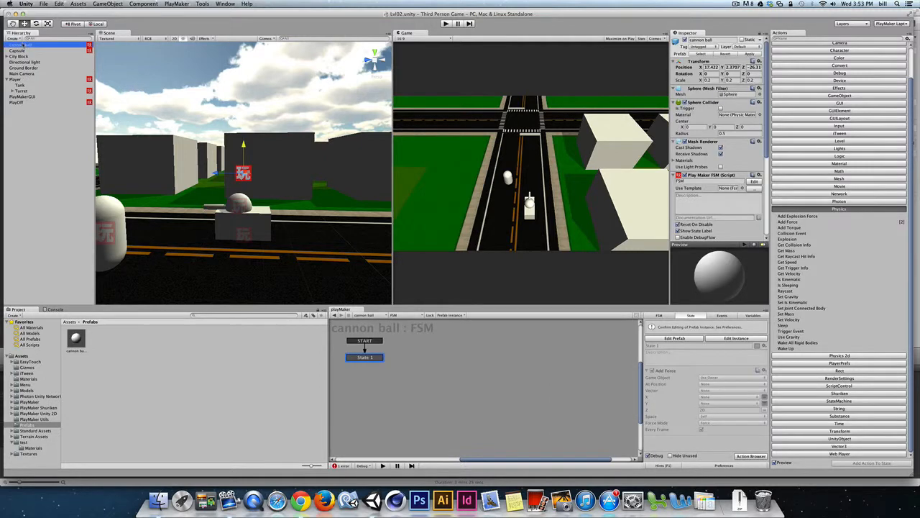
key(super+BackSpace)
Step: Assign the cannon ball prefab as the Game Object of the Create Object action in the Turret FSM's State 2
click(19, 73)
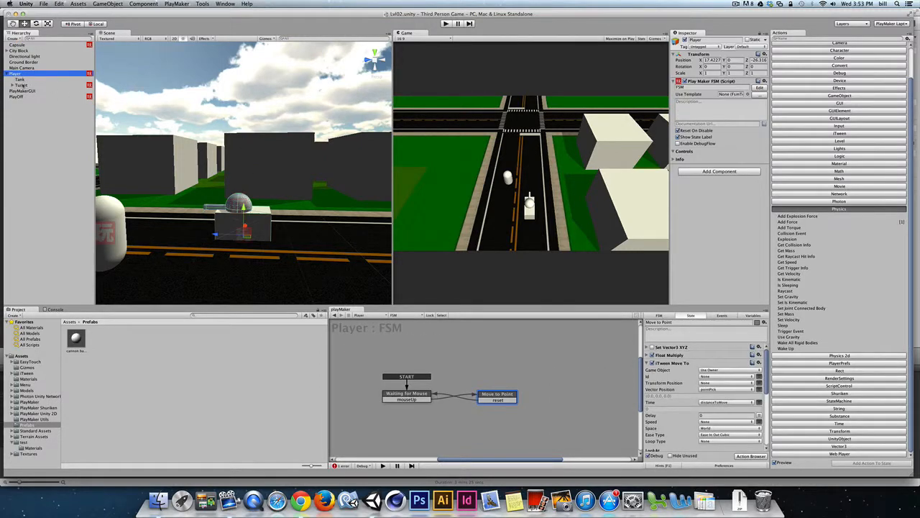
click(20, 85)
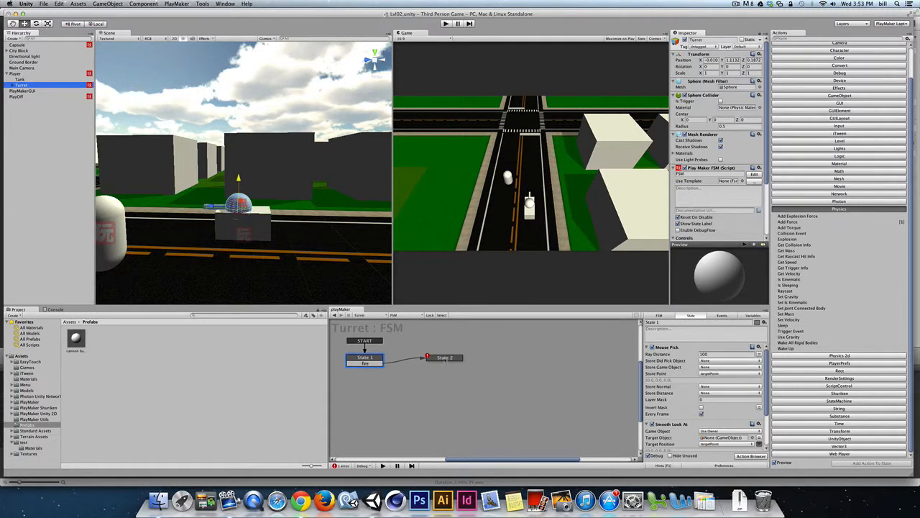
click(444, 357)
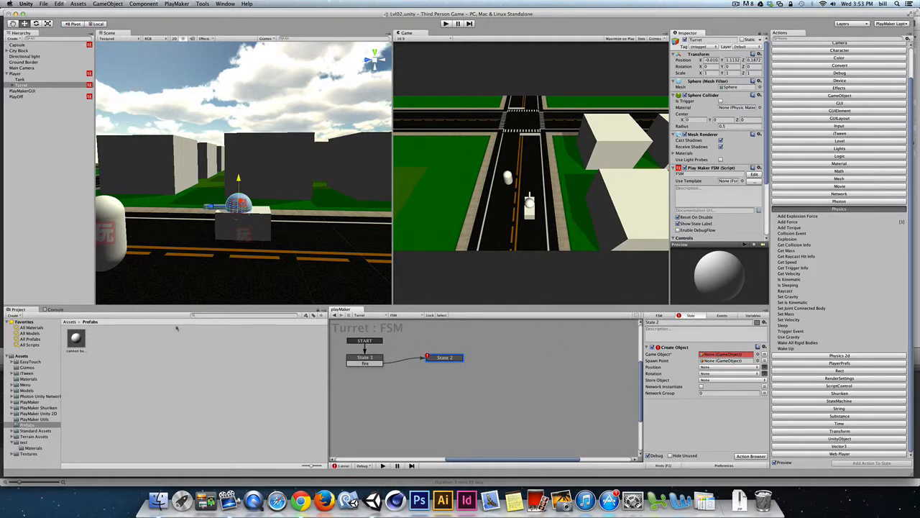
drag(76, 338, 710, 354)
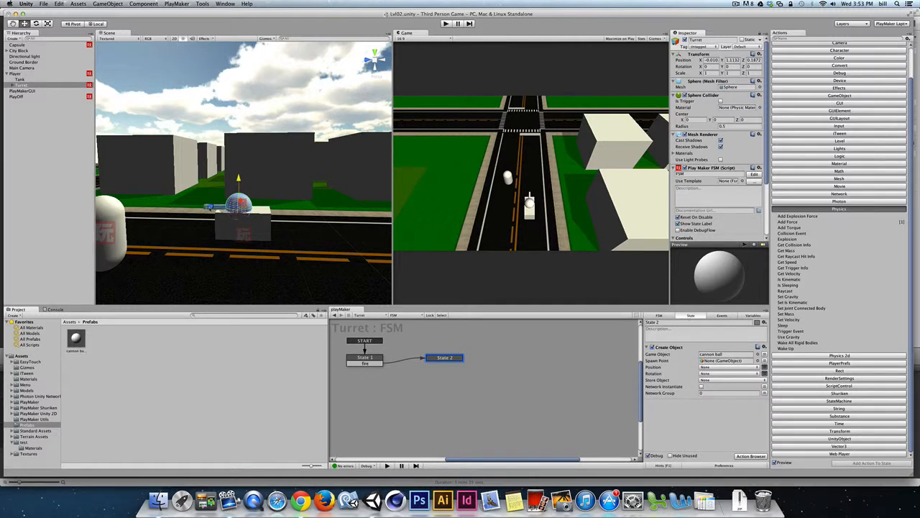
Step: Create an empty game object named "spawn point" and parent it to the turret's Cylinder
click(11, 85)
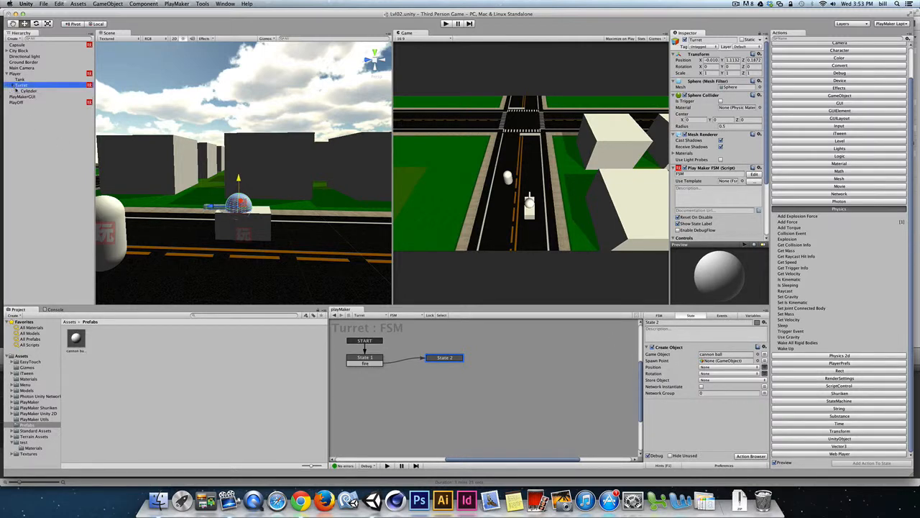
click(29, 90)
click(108, 4)
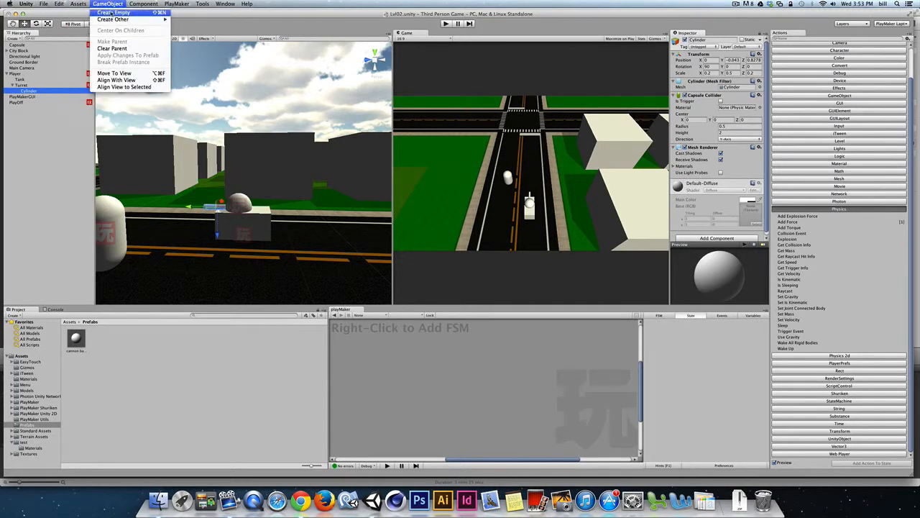
click(112, 13)
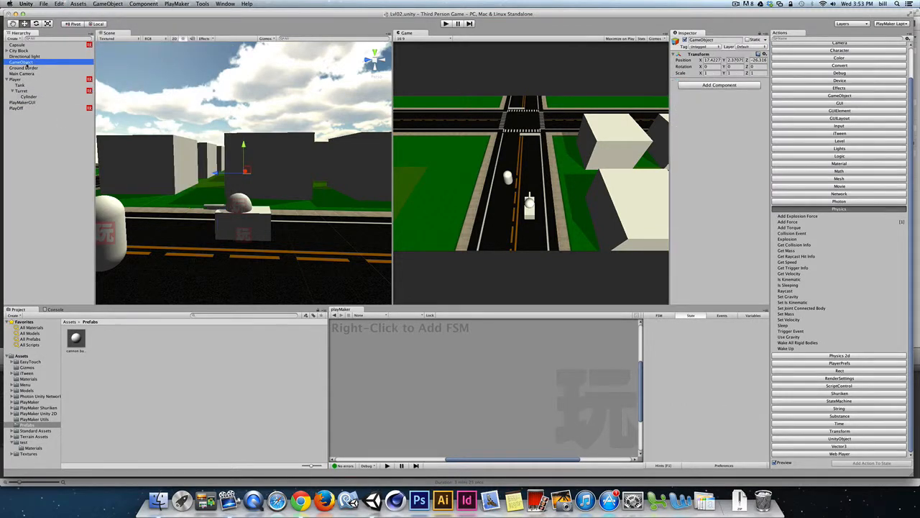
key(Return)
text(spawn po)
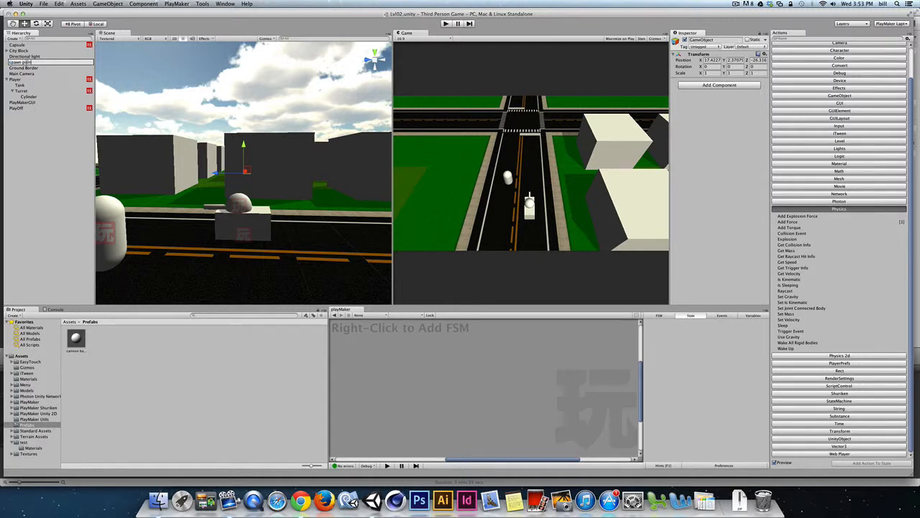
text(int)
key(Return)
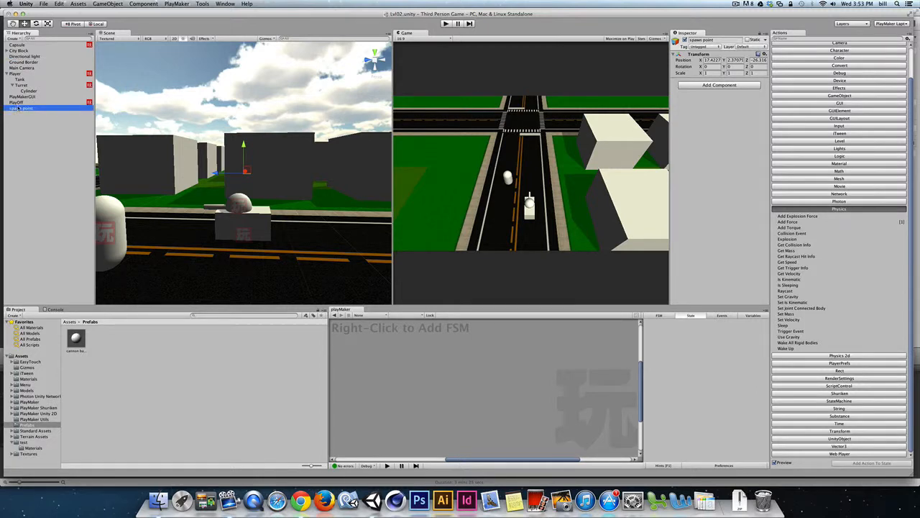
drag(19, 108, 31, 92)
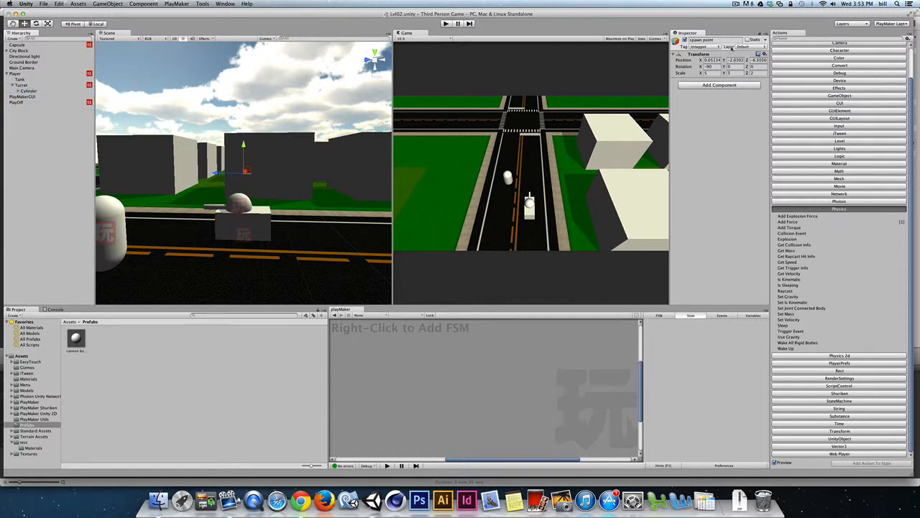
Step: Reset the spawn point's transform and move it along Y to about 1.6, just beyond the cannon barrel's muzzle
click(765, 55)
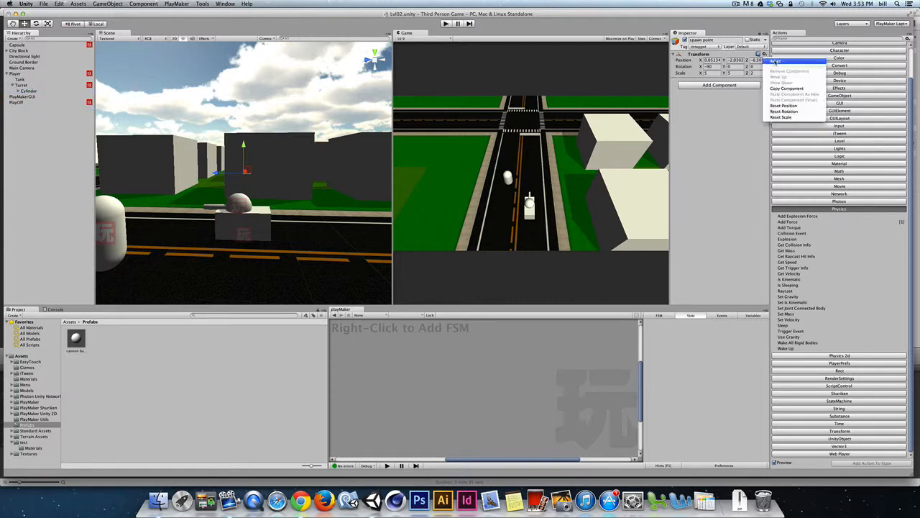
click(779, 61)
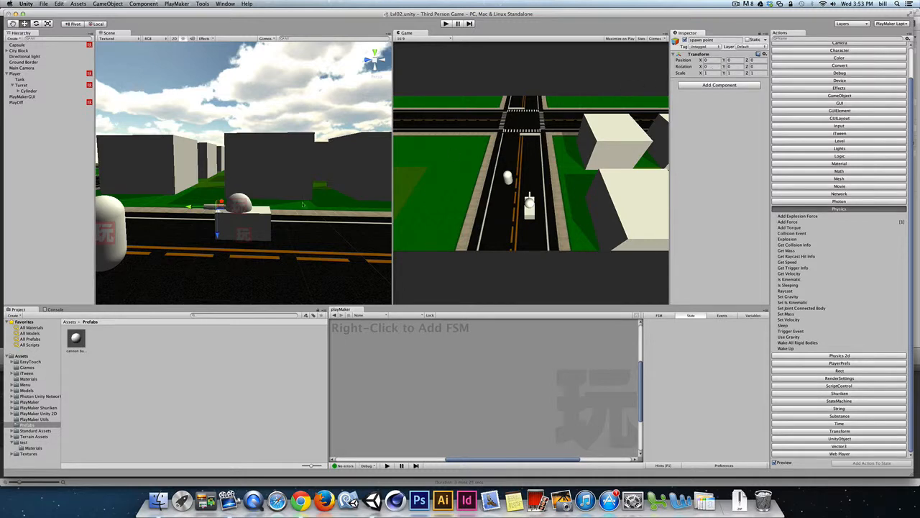
drag(193, 209, 169, 208)
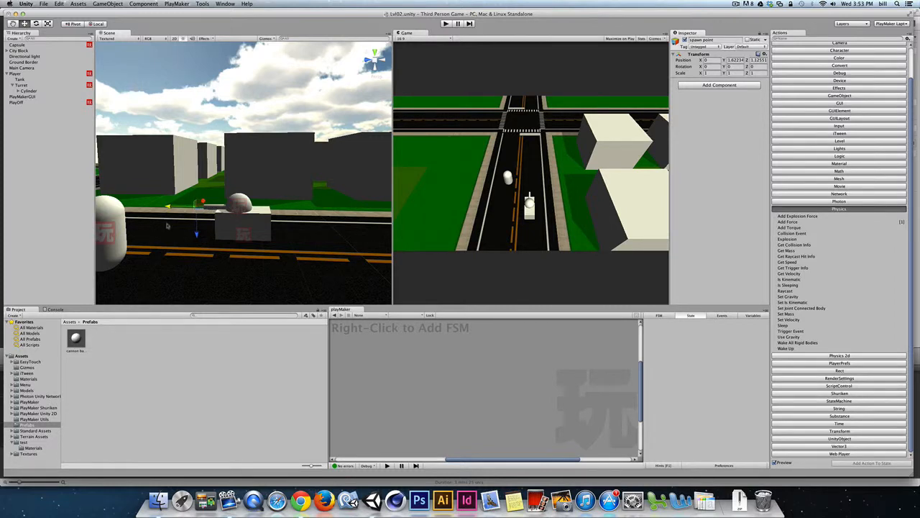
Step: Assign the spawn point object as the Spawn Point of the Create Object action in the Turret FSM's State 2
click(23, 85)
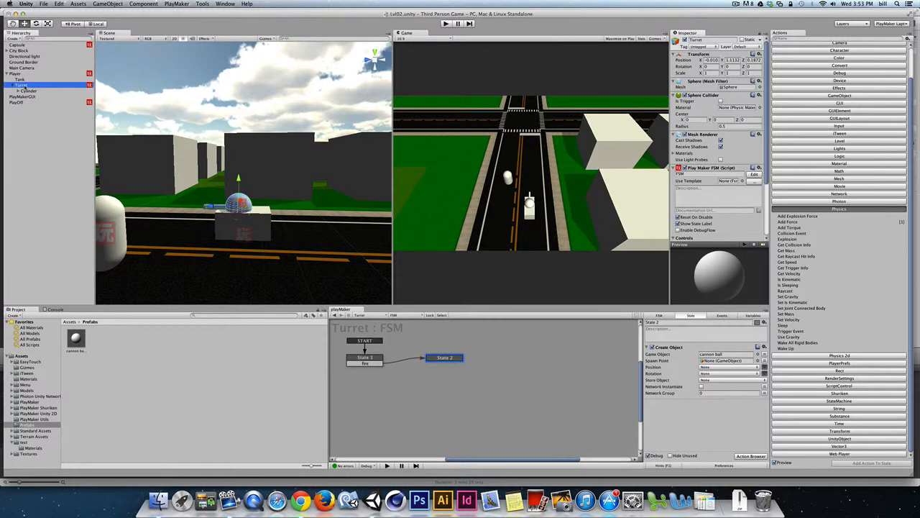
click(23, 92)
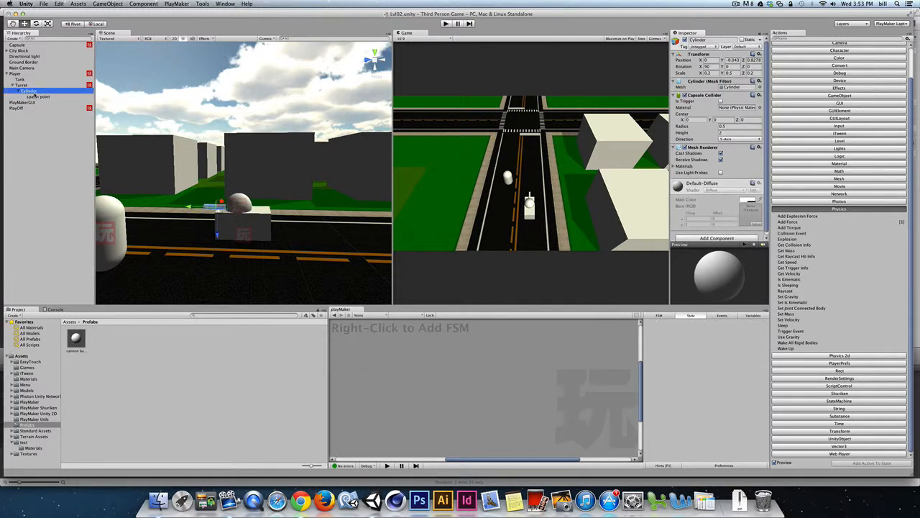
click(22, 85)
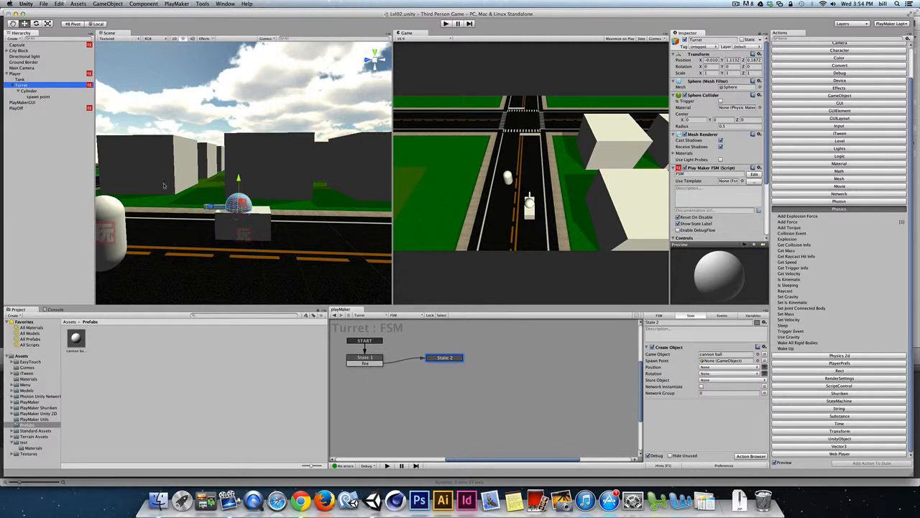
drag(40, 96, 730, 363)
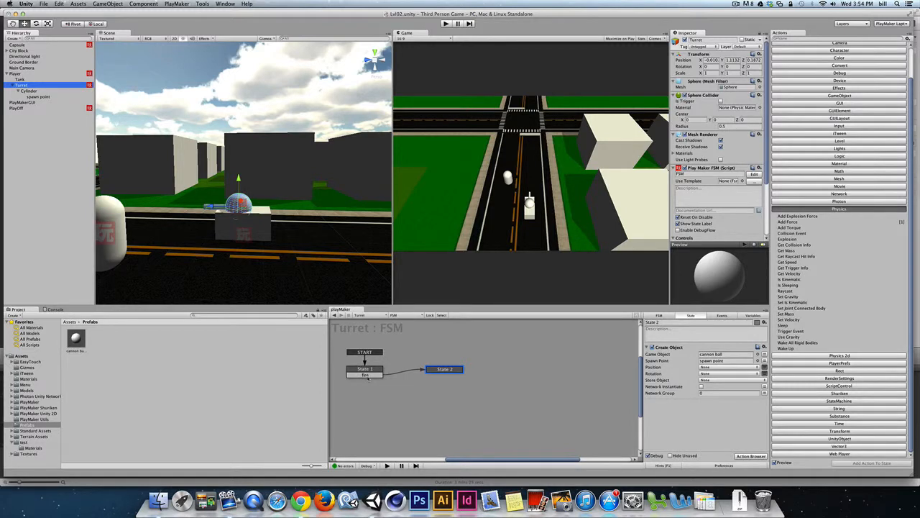
Step: Add the Get Mouse Button Down input action to State 1 of the Turret FSM
click(365, 370)
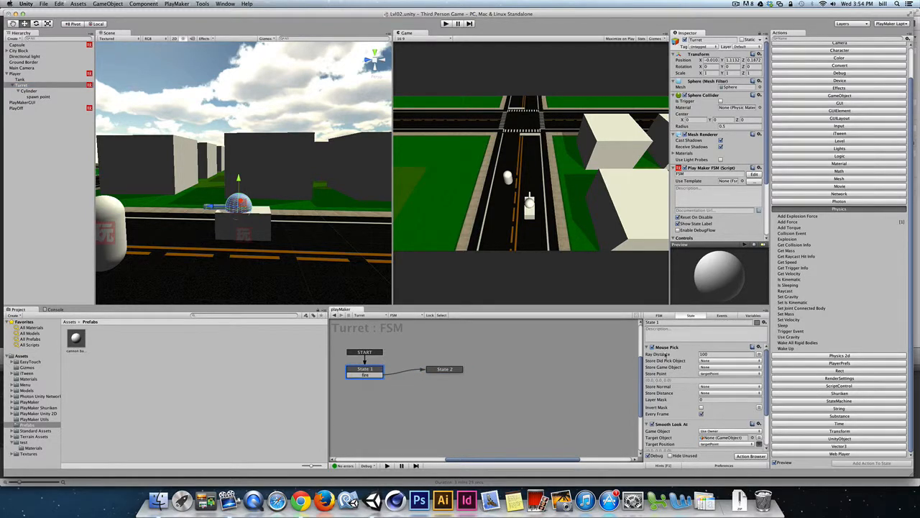
scroll(673, 359, down, 3)
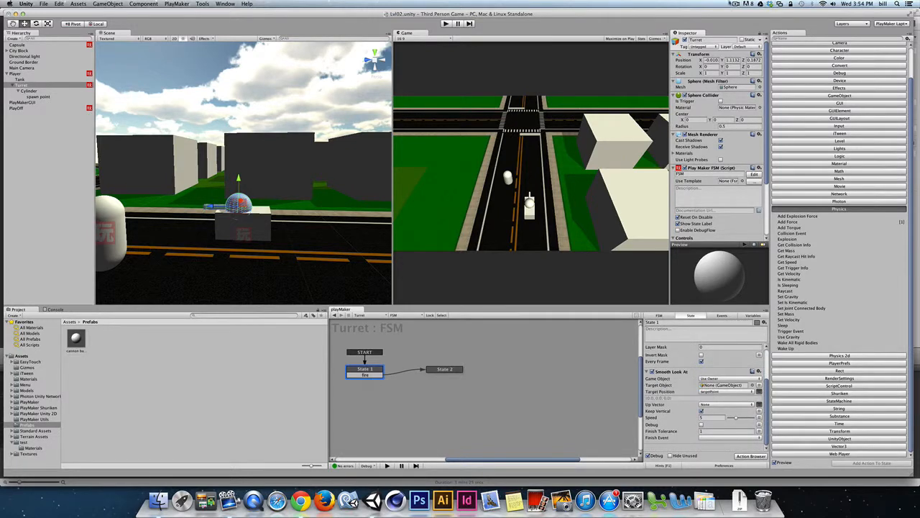
click(735, 4)
click(740, 26)
click(839, 126)
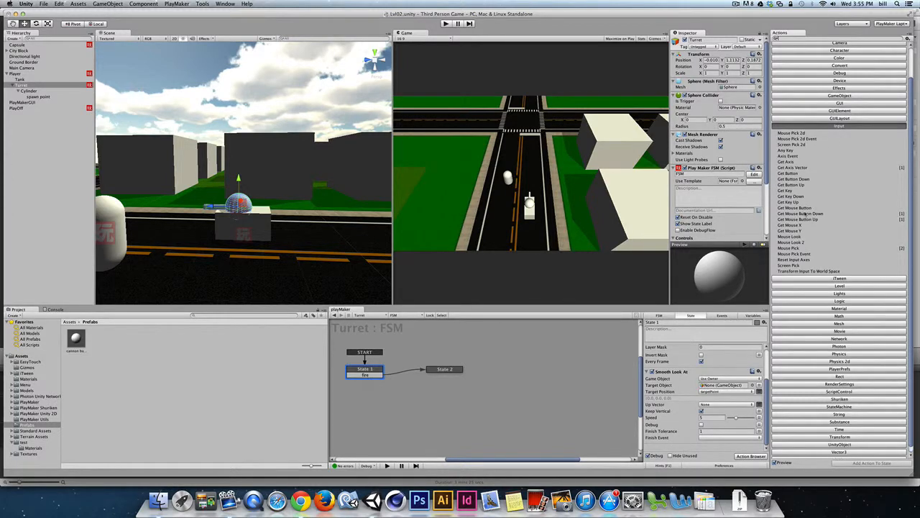
click(813, 214)
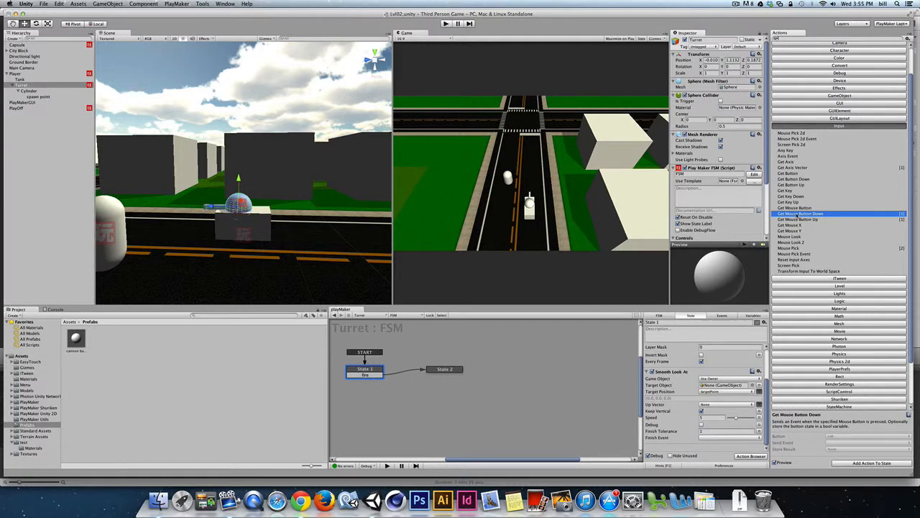
double_click(798, 213)
scroll(736, 410, down, 2)
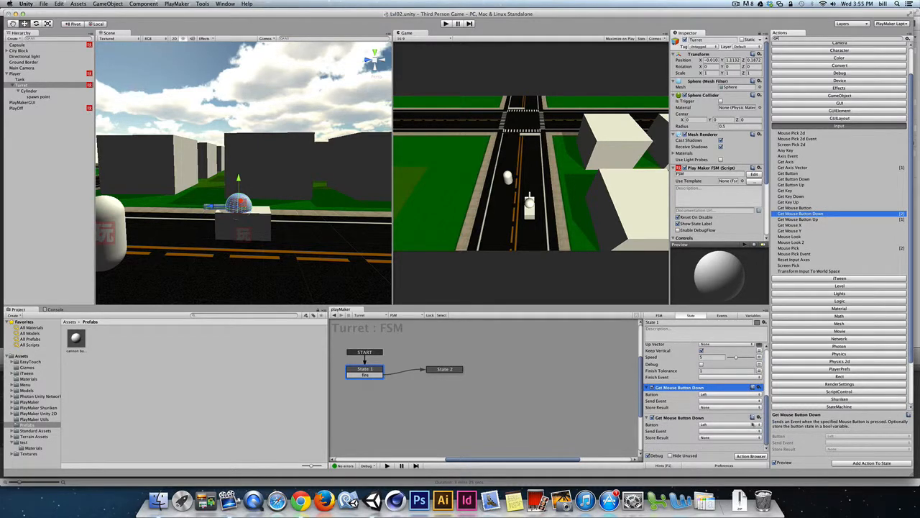
Step: Remove the duplicate Get Mouse Button Down action and set the remaining one's Send Event to fire
click(753, 418)
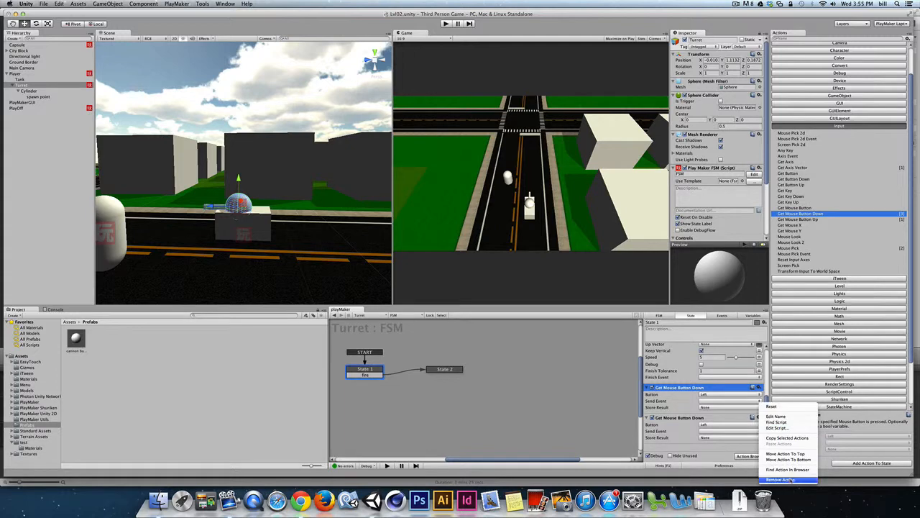
click(789, 479)
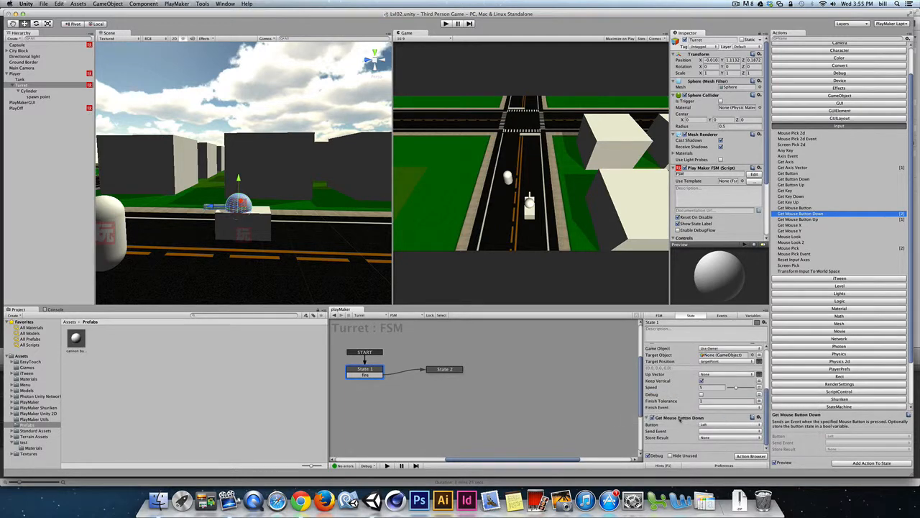
click(711, 437)
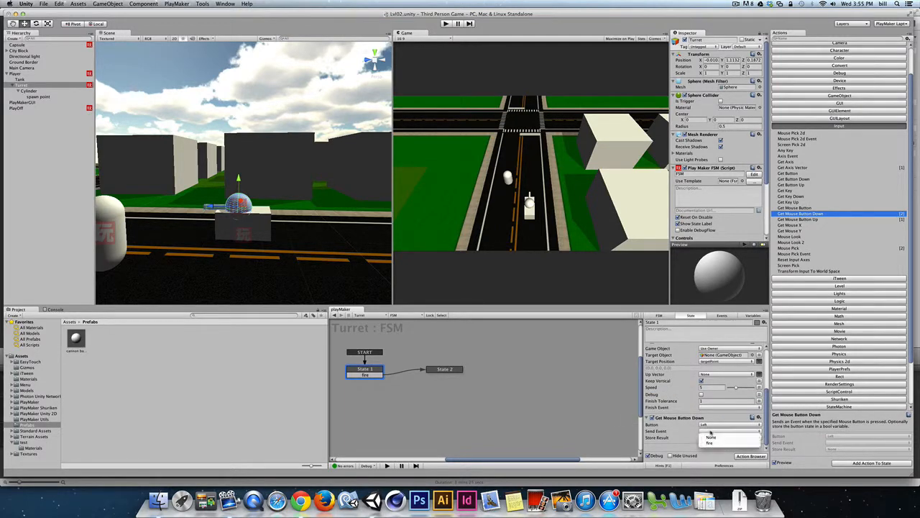
click(719, 442)
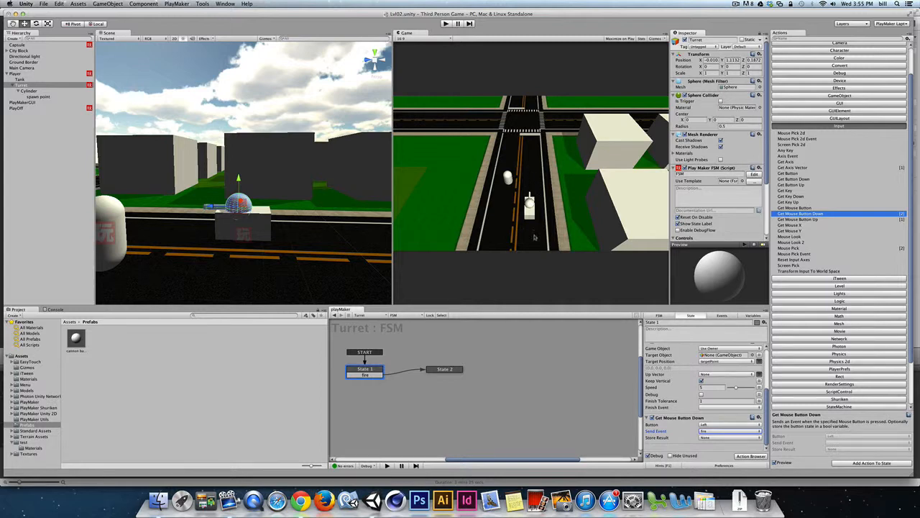
Step: Play-test the scene by firing a cannon ball up the road and driving the tank forward, and stop play mode
click(446, 24)
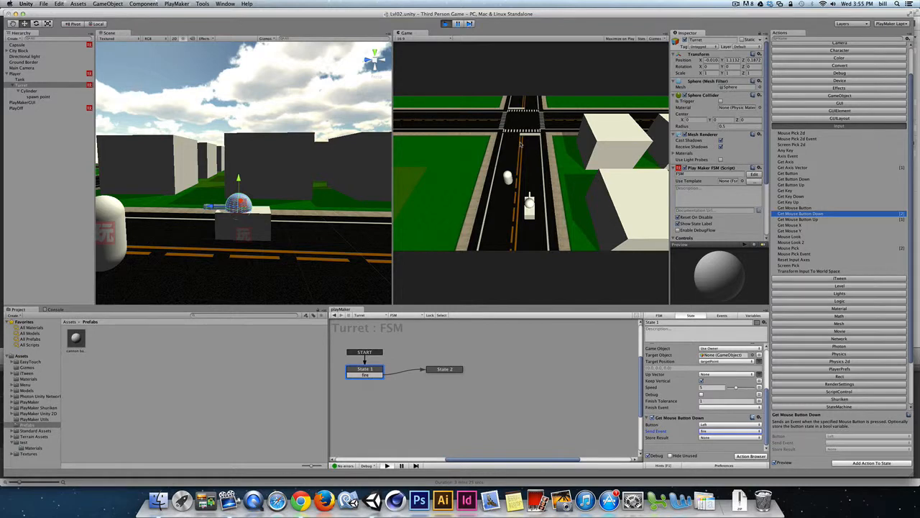
click(524, 145)
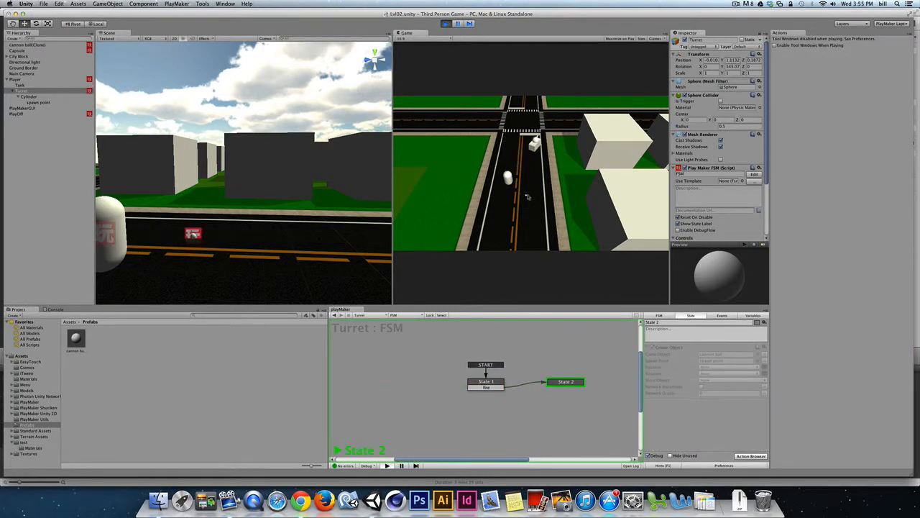
key(super+p)
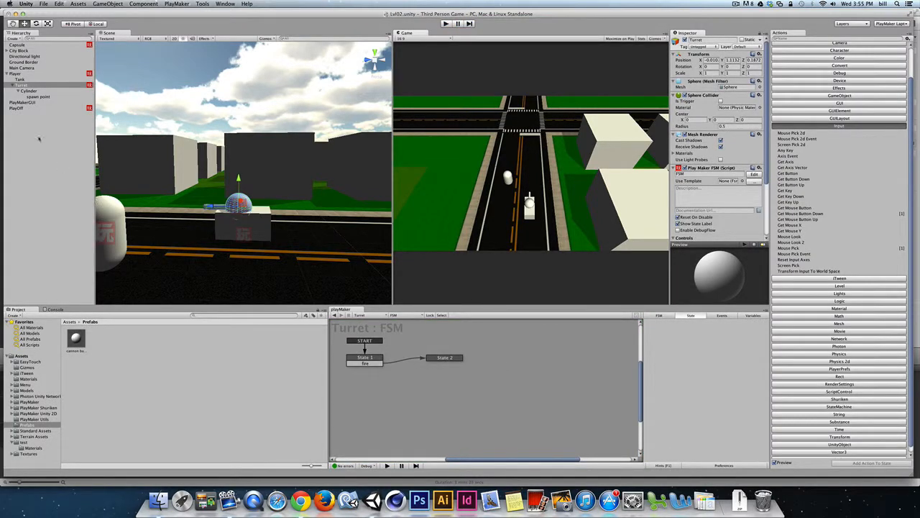
Step: Move the spawn point along the cannon barrel to a Y position of about 1.73
click(36, 96)
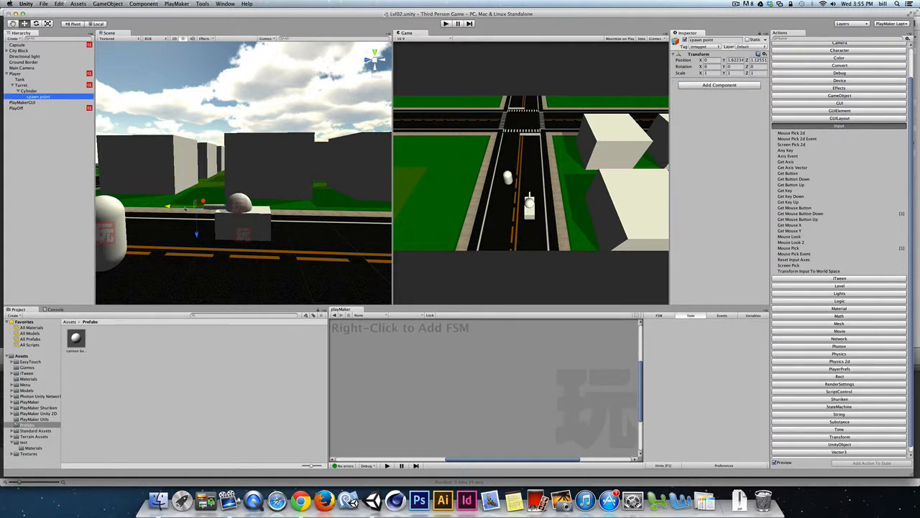
mouse_move(185, 208)
alt+mouse_down()
mouse_move(229, 217)
mouse_move(171, 215)
alt+mouse_up()
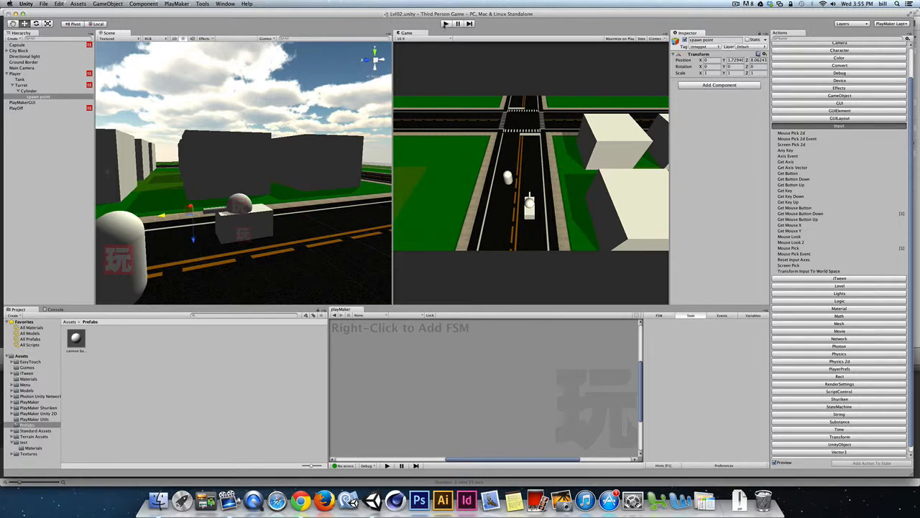
click(29, 91)
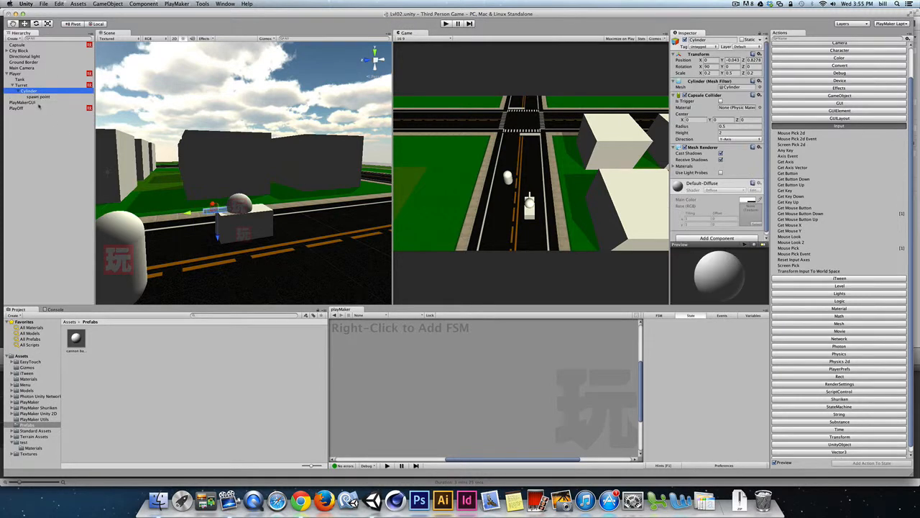
Step: Add a FINISHED transition from State 2 back to State 1 in the Turret FSM and play-test repeated firing
click(23, 85)
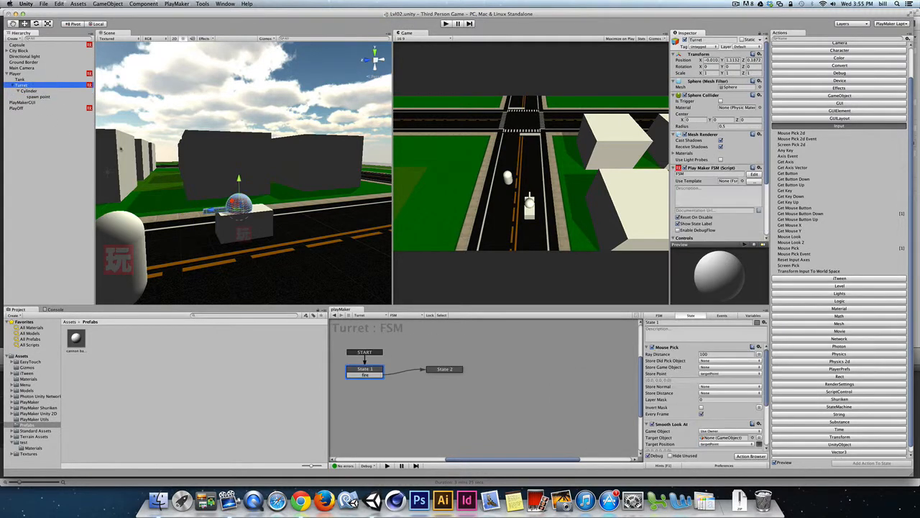
click(449, 370)
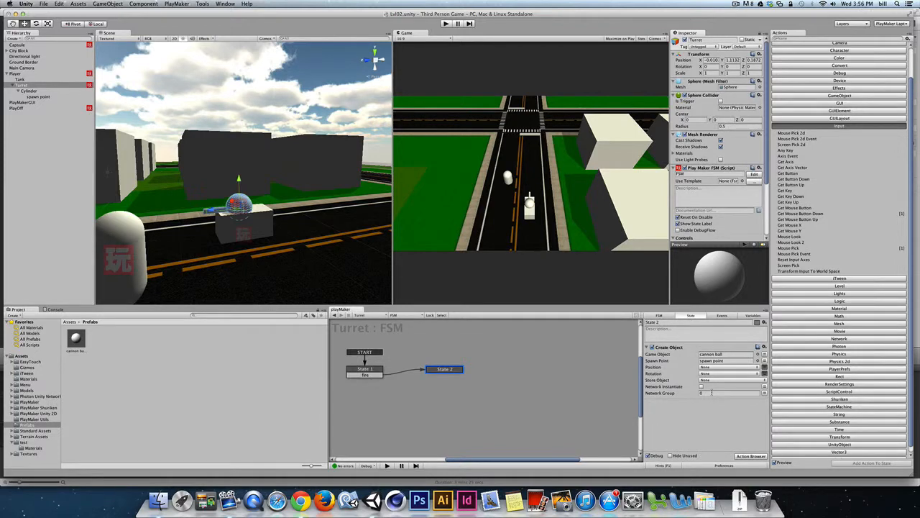
right_click(463, 371)
mouse_move(476, 374)
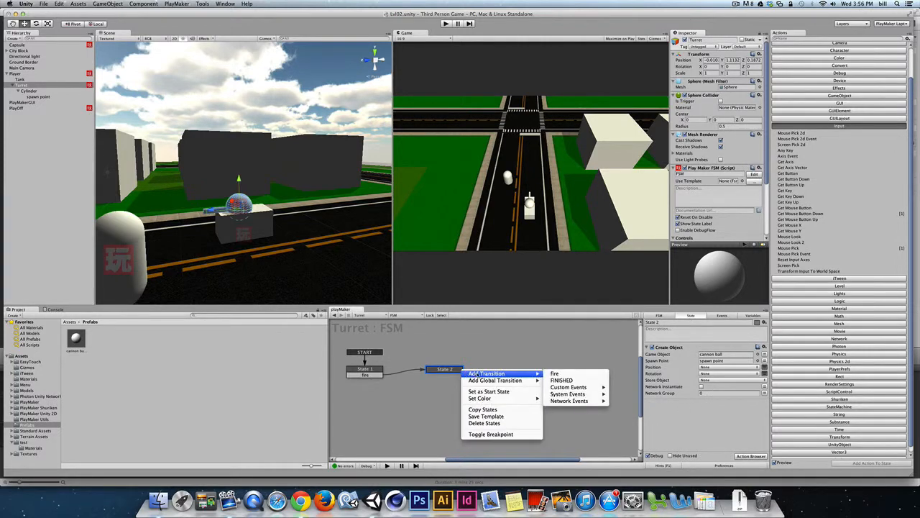
click(558, 372)
drag(376, 374, 378, 373)
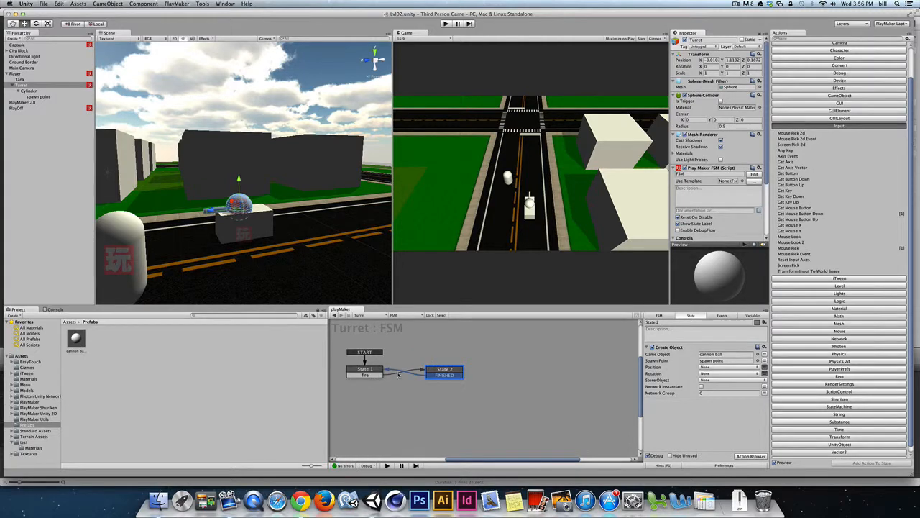
click(446, 23)
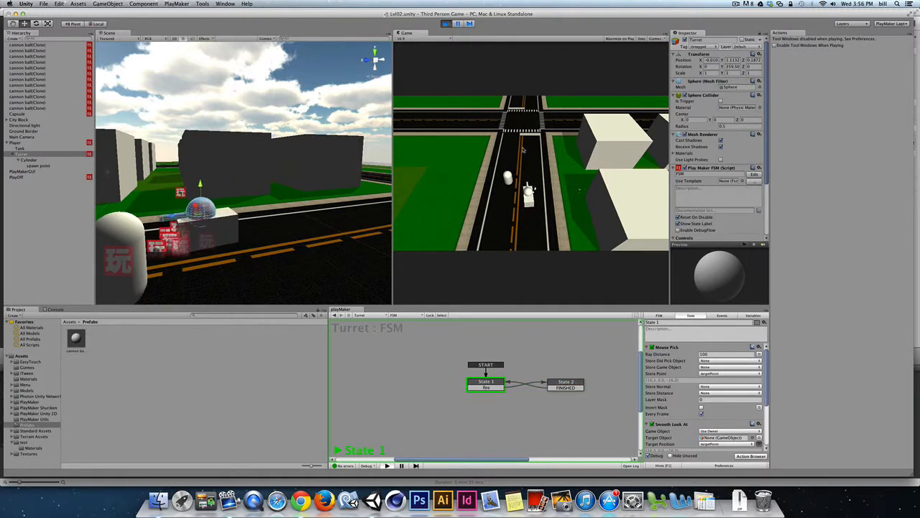
key(super+p)
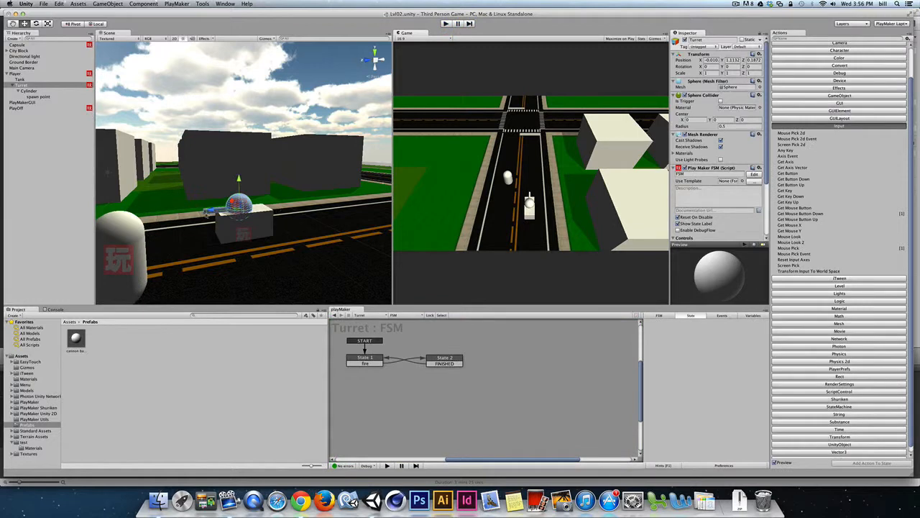
Step: Rotate the spawn point about its X axis to about -90 degrees so its forward axis follows the barrel
click(34, 97)
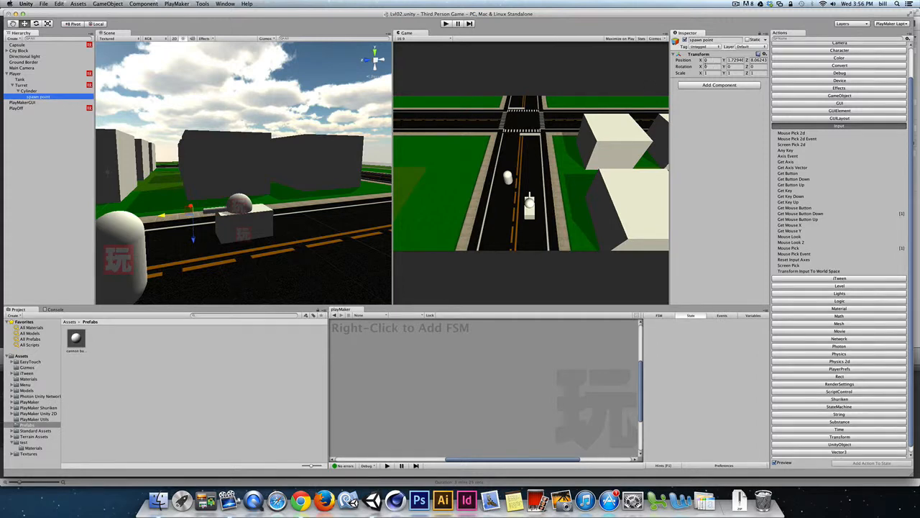
drag(702, 67, 14, 67)
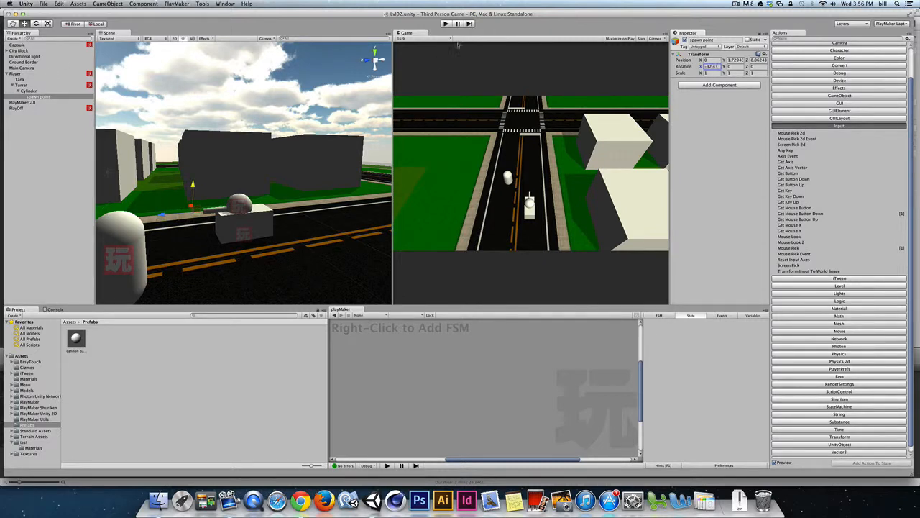
Step: Play-test the rotated spawn point by firing several cannon balls up the road while driving the tank forward
click(445, 23)
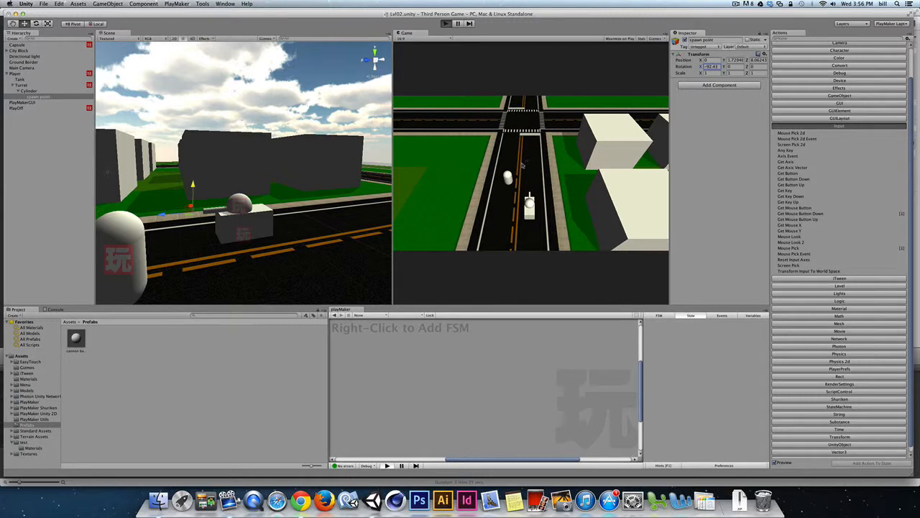
click(522, 152)
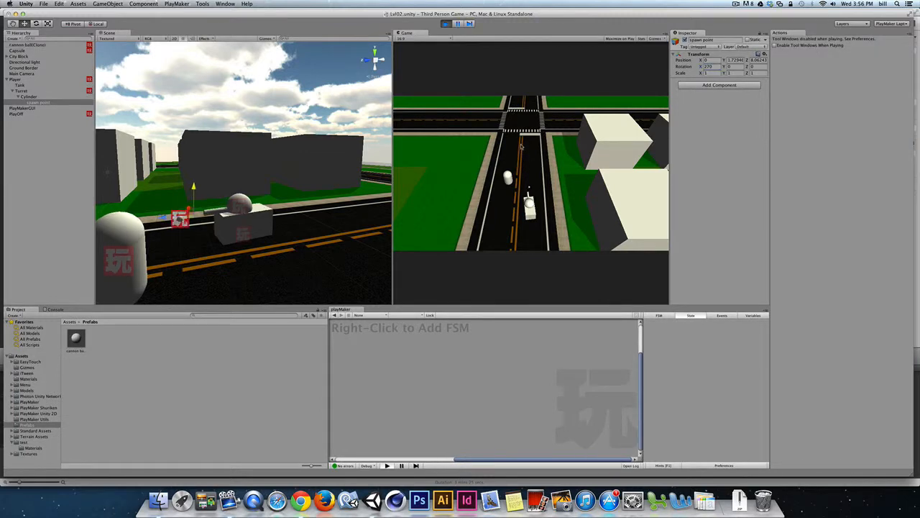
click(530, 143)
key(w)
click(531, 143)
click(530, 140)
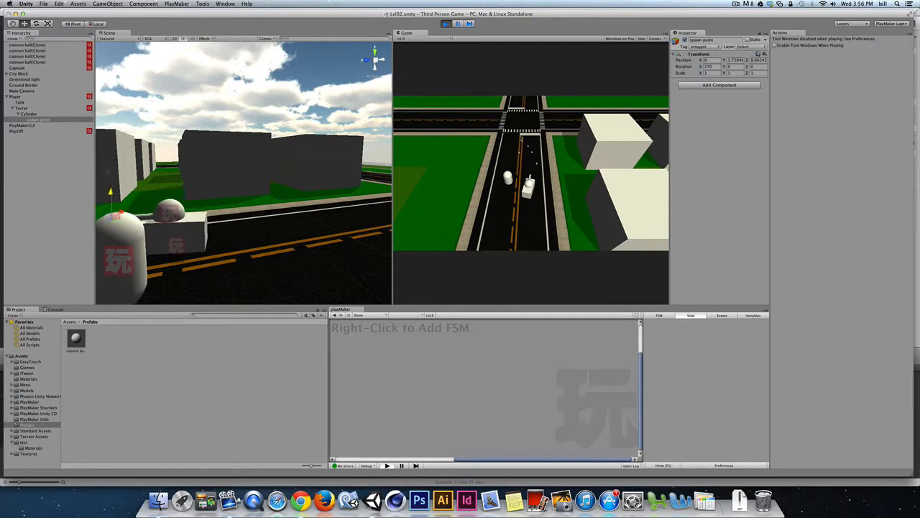
click(519, 138)
click(518, 138)
click(532, 137)
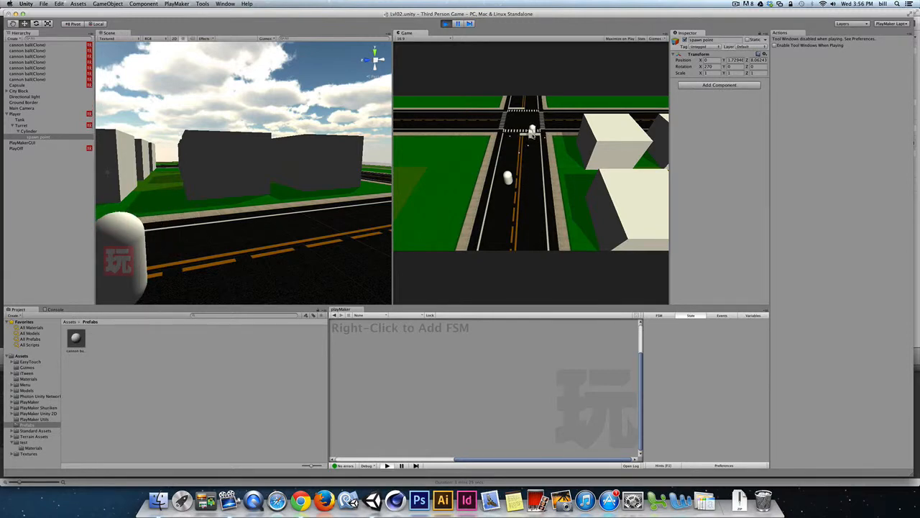
key(super+p)
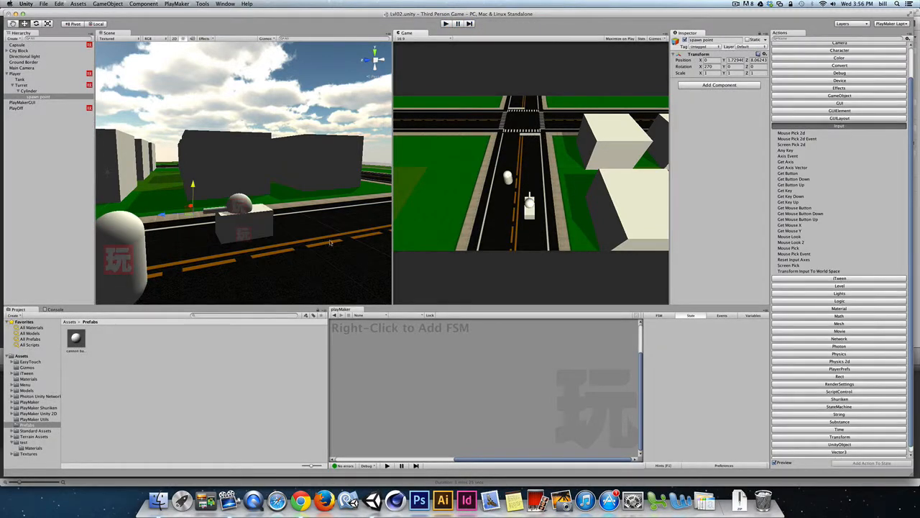
Step: Set the Force Mode of the Add Force action in the cannon ball prefab's State 1 to Impulse
click(78, 341)
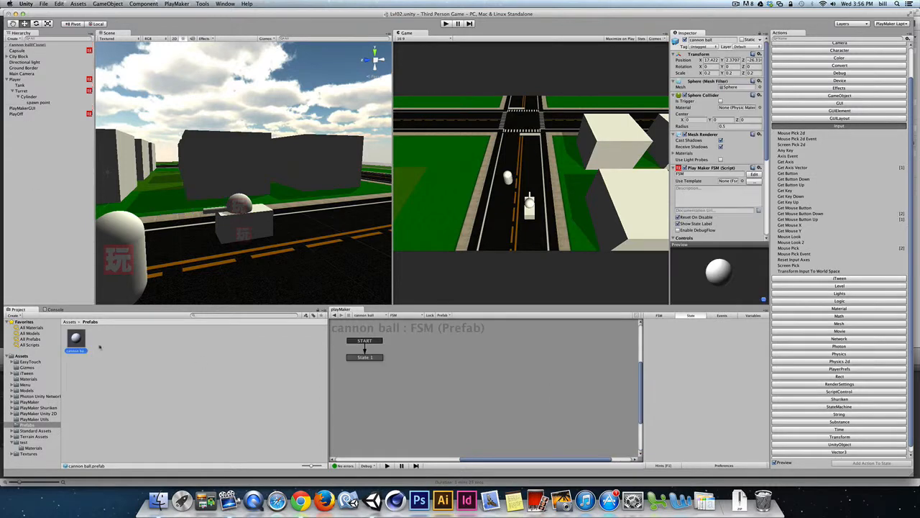
click(366, 357)
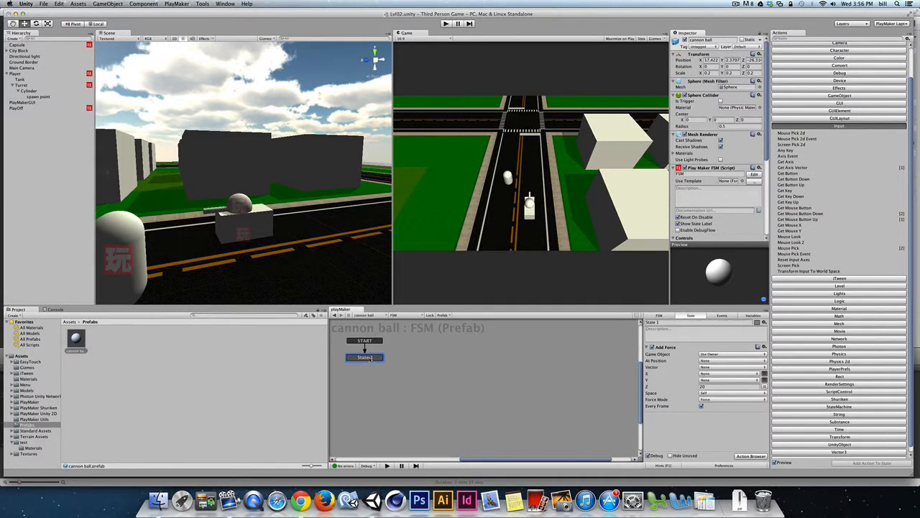
click(710, 400)
click(712, 406)
Step: Play-test the impulse force by driving the tank around the intersection and firing cannon balls in different directions
click(446, 23)
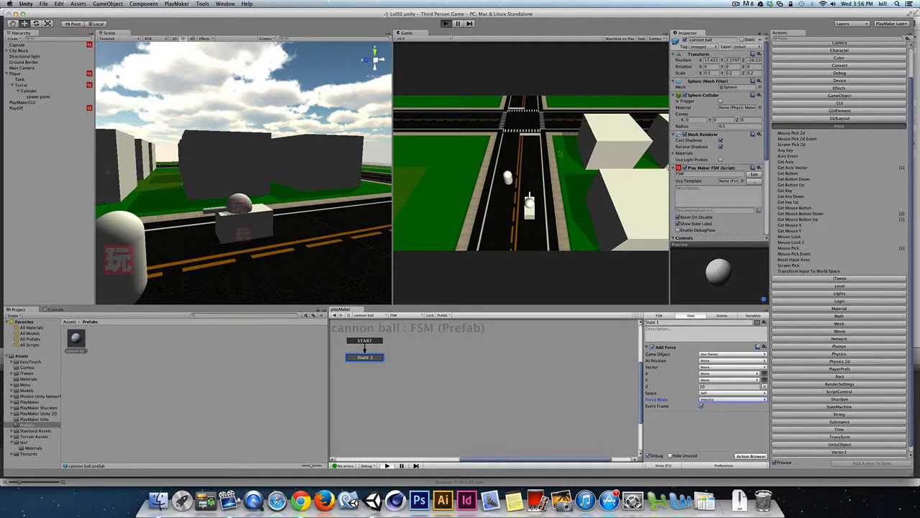
key(w)
click(525, 137)
key(a)
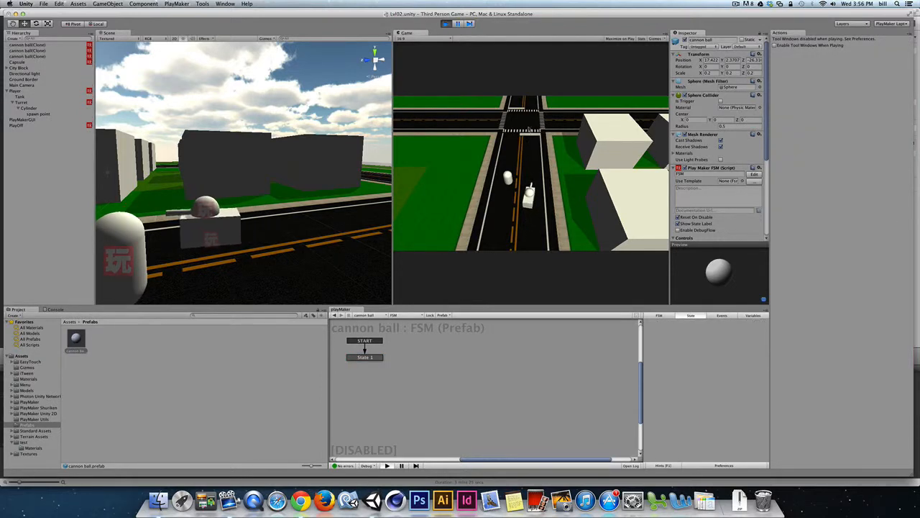
click(501, 133)
click(475, 128)
key(w)
click(454, 128)
key(d)
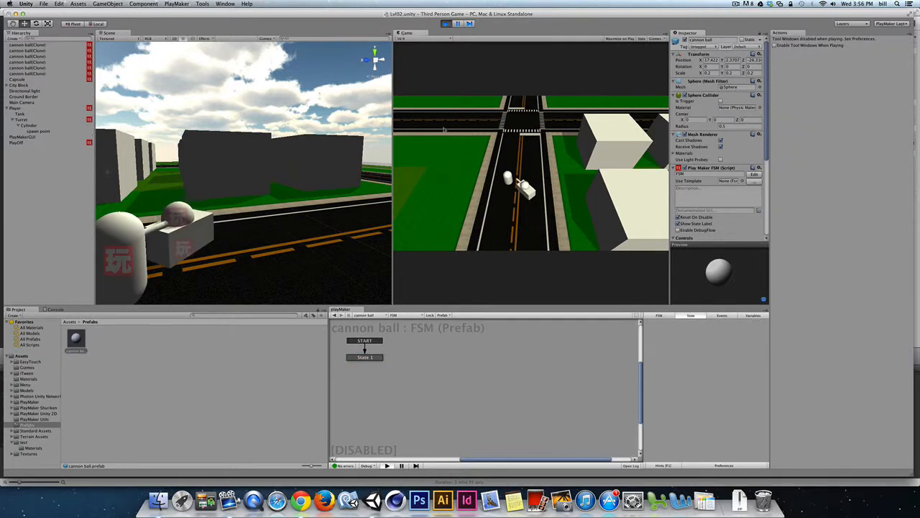
click(514, 134)
click(579, 142)
key(d)
click(587, 143)
key(w)
click(588, 144)
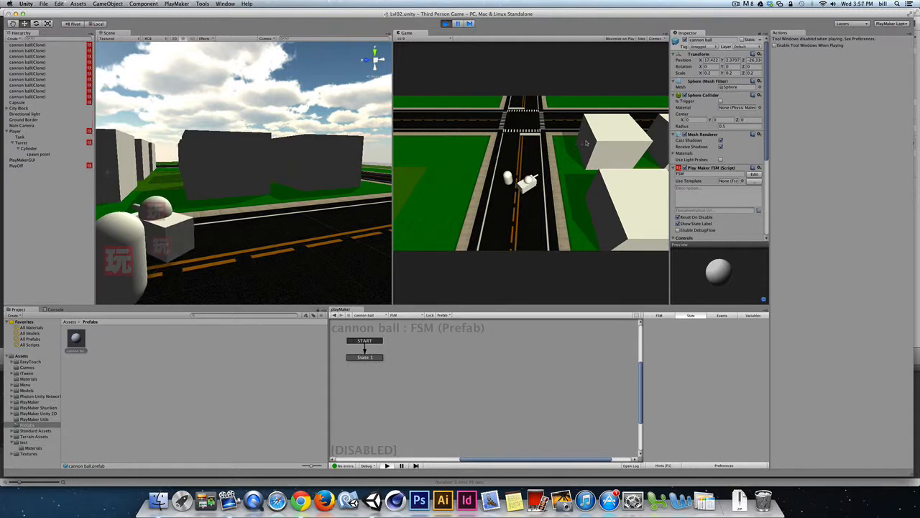
click(589, 146)
key(w)
click(589, 148)
key(a)
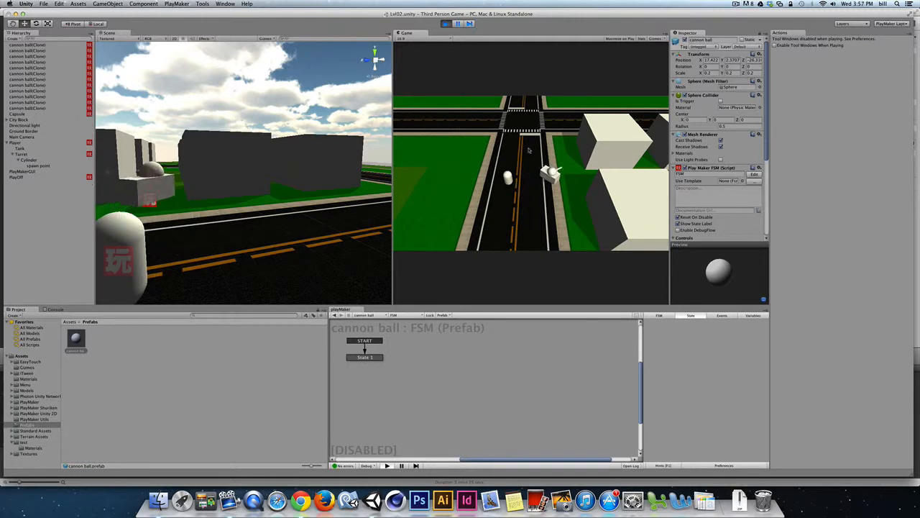
click(527, 148)
key(w)
click(491, 135)
key(a)
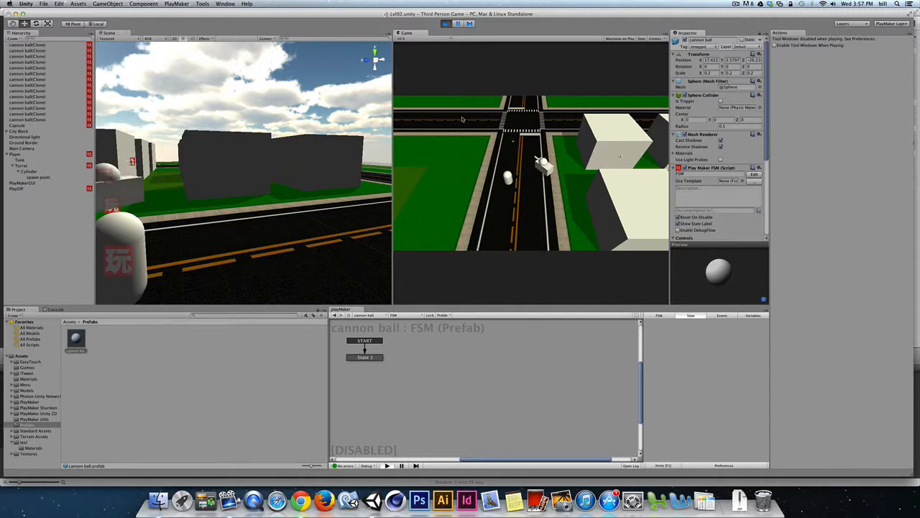
click(509, 123)
key(w)
key(d)
click(517, 119)
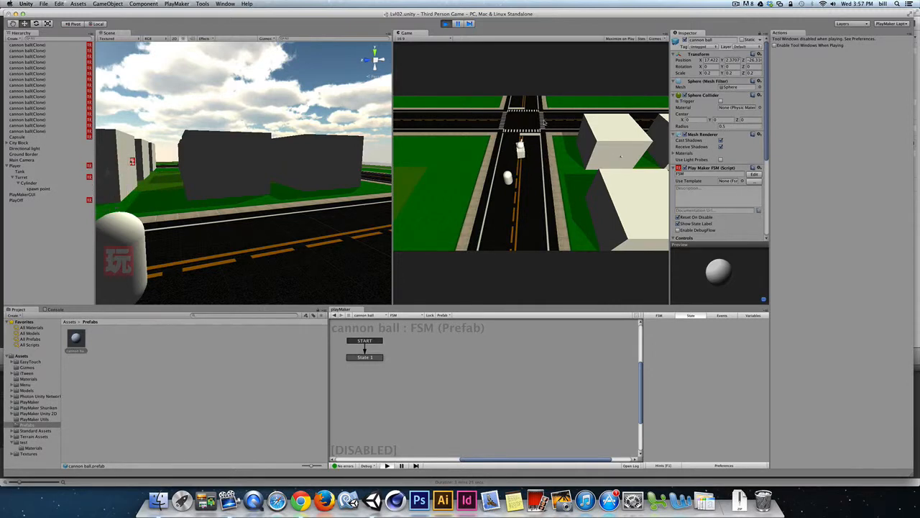
click(516, 120)
key(w)
click(448, 121)
key(a)
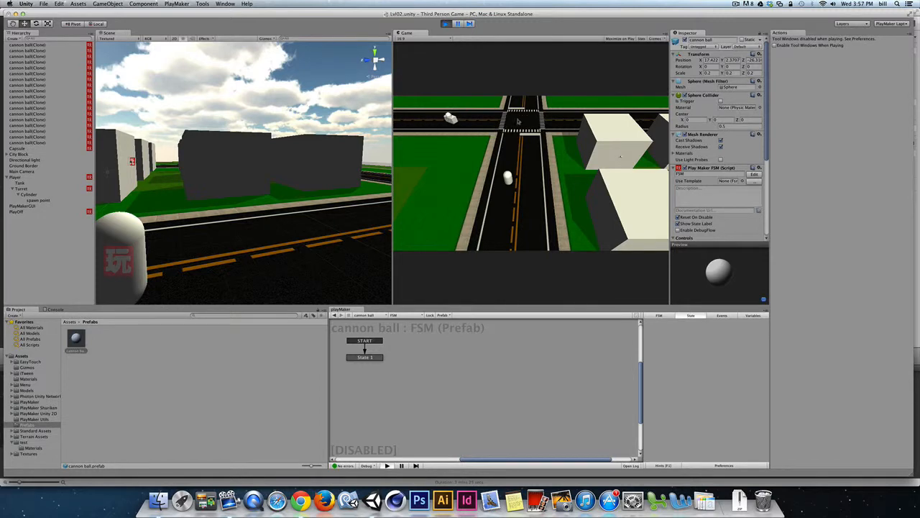
click(543, 114)
key(s)
click(559, 131)
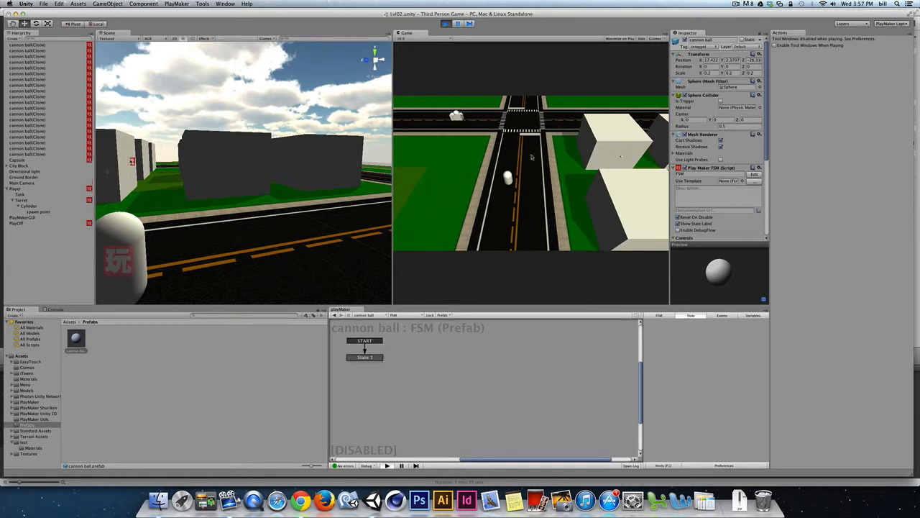
click(523, 169)
click(423, 117)
key(w)
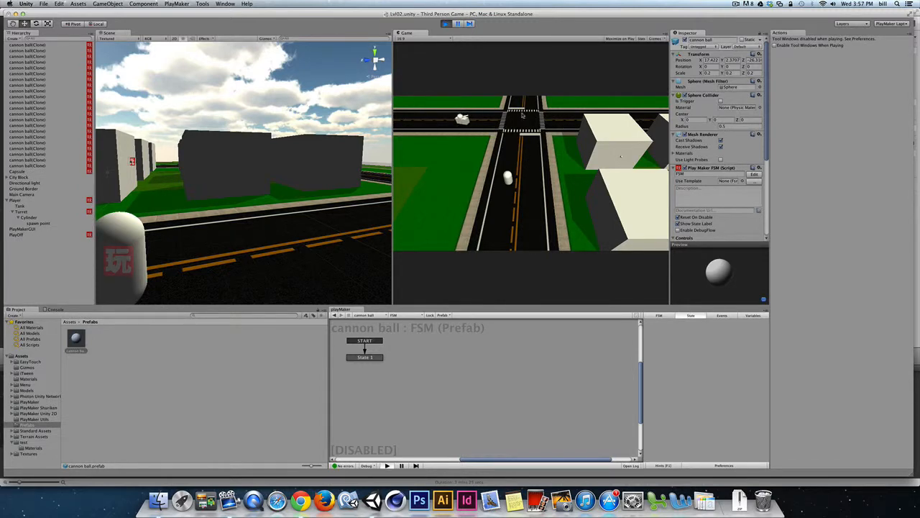
key(super+p)
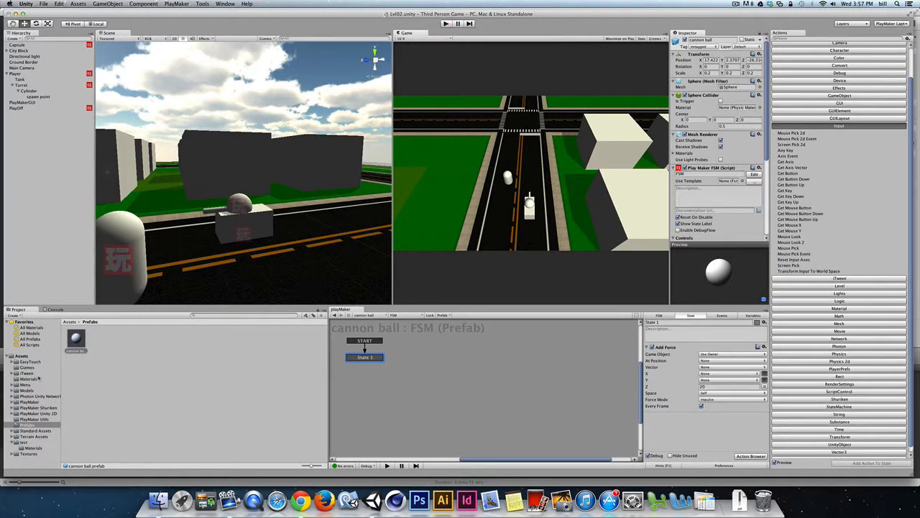
Step: Review the Get Mouse Button Down settings in State 1 of the Turret FSM
click(22, 85)
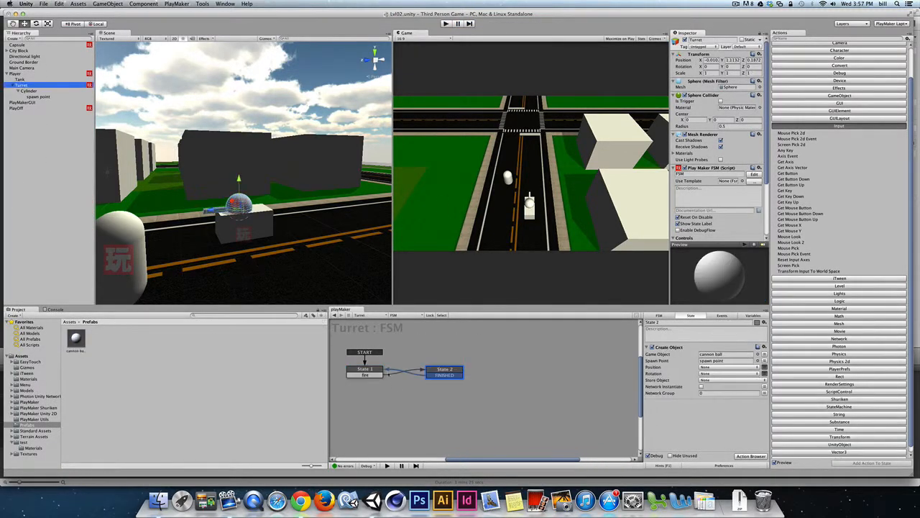
click(358, 369)
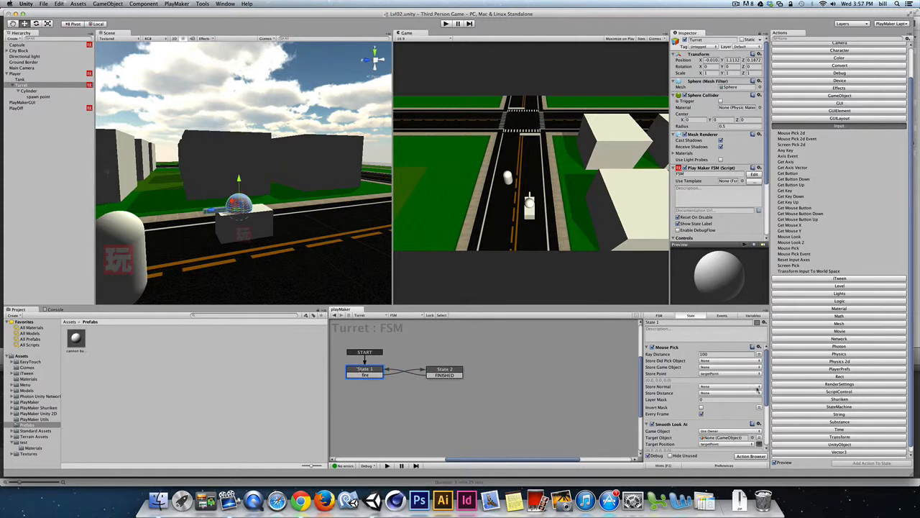
scroll(754, 395, down, 5)
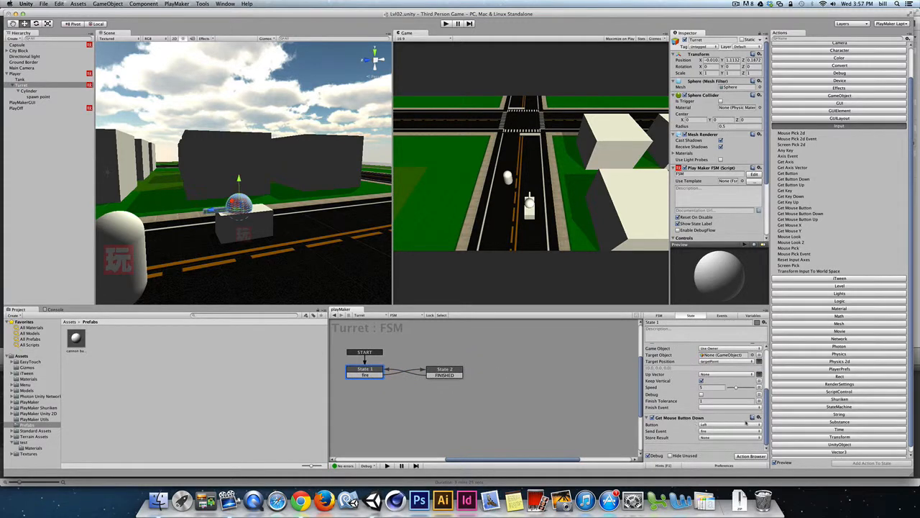
Step: Set the Button option of the Get Mouse Button Down action in the turret's State 1 to Right
click(742, 424)
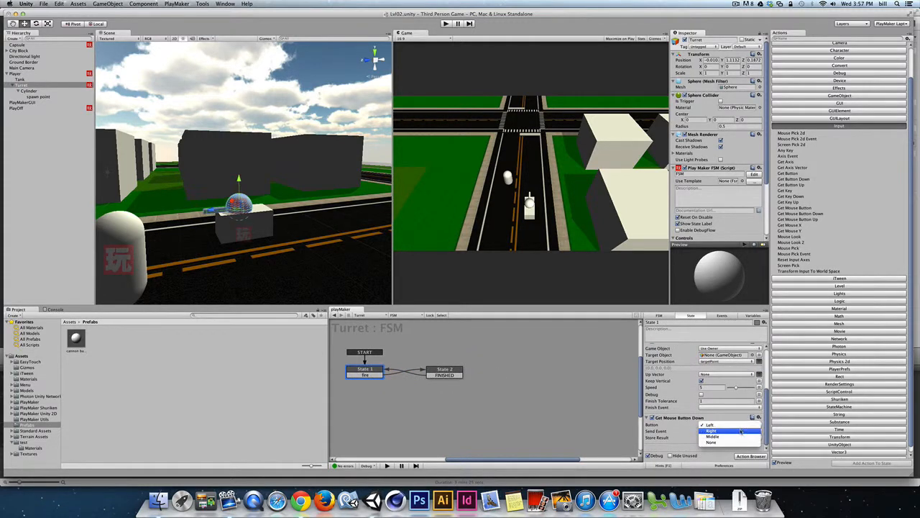
click(713, 430)
Step: Play-test the new fire button by driving the tank up the road and firing cannon balls toward the white building beside it
key(super+p)
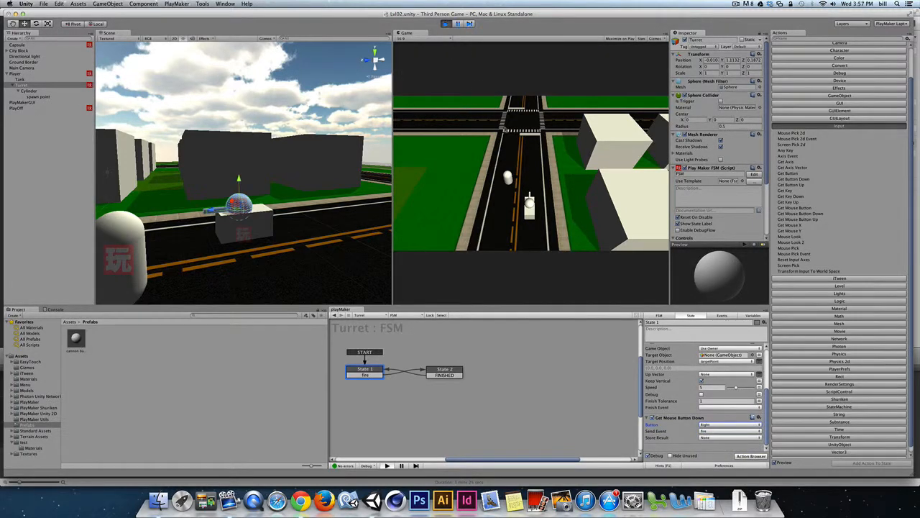
key(w)
key(a)
right_click(592, 151)
right_click(591, 151)
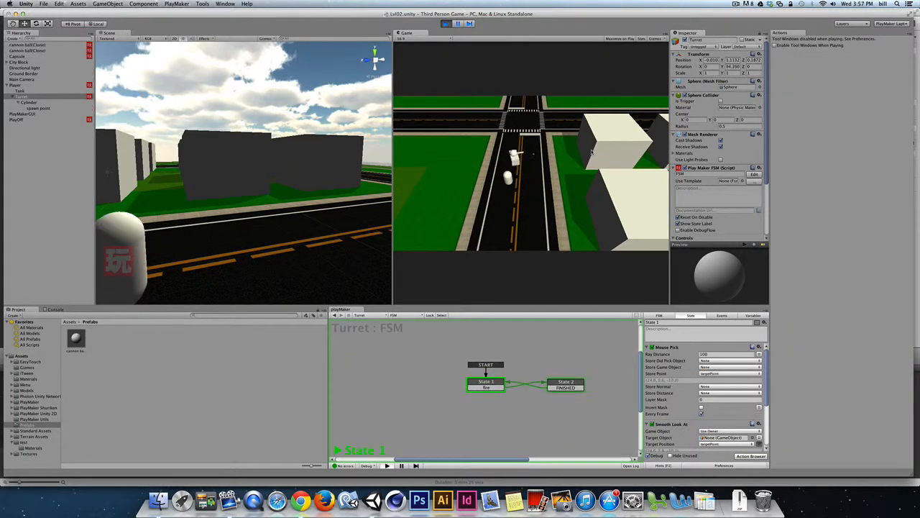
right_click(592, 151)
right_click(589, 157)
Step: Reverse the tank down the road and fire a rapid series of cannon balls at nearby points on the road
key(s)
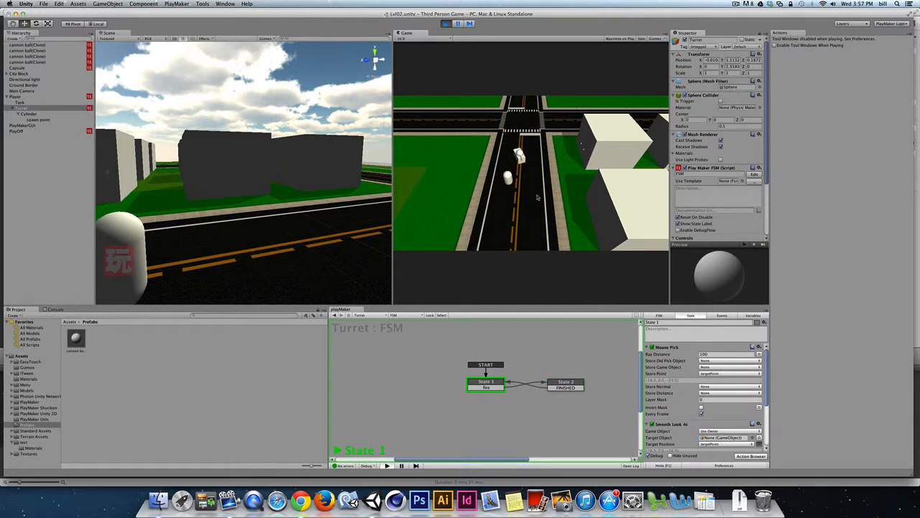
right_click(537, 197)
right_click(538, 196)
right_click(535, 185)
right_click(536, 186)
right_click(536, 185)
right_click(533, 174)
right_click(532, 175)
right_click(533, 175)
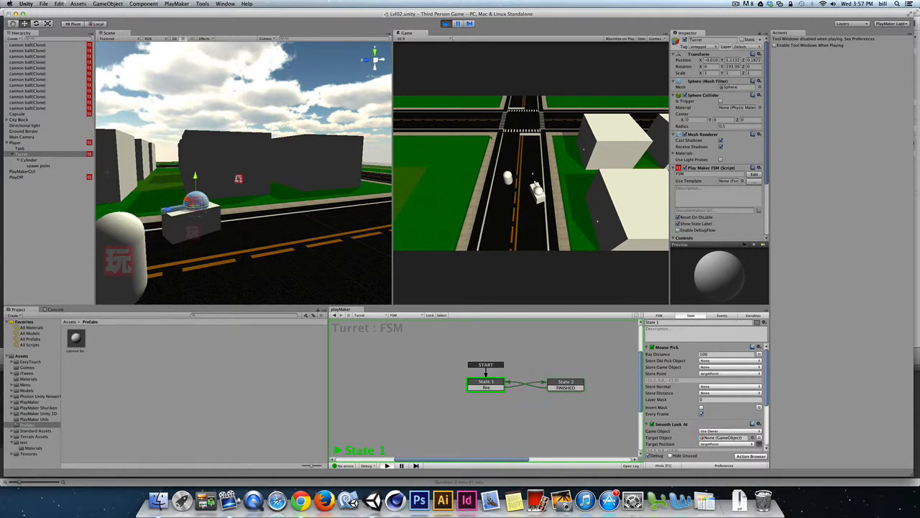
right_click(533, 174)
right_click(533, 175)
right_click(533, 175)
Step: Drive the tank up to the intersection and back and forth along the cross street while aiming the turret in different directions
key(w)
key(d)
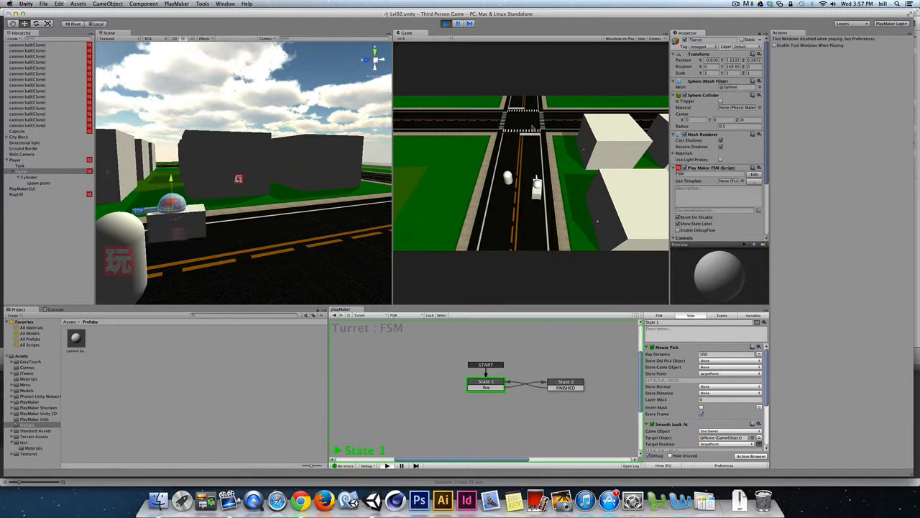
key(w)
key(a)
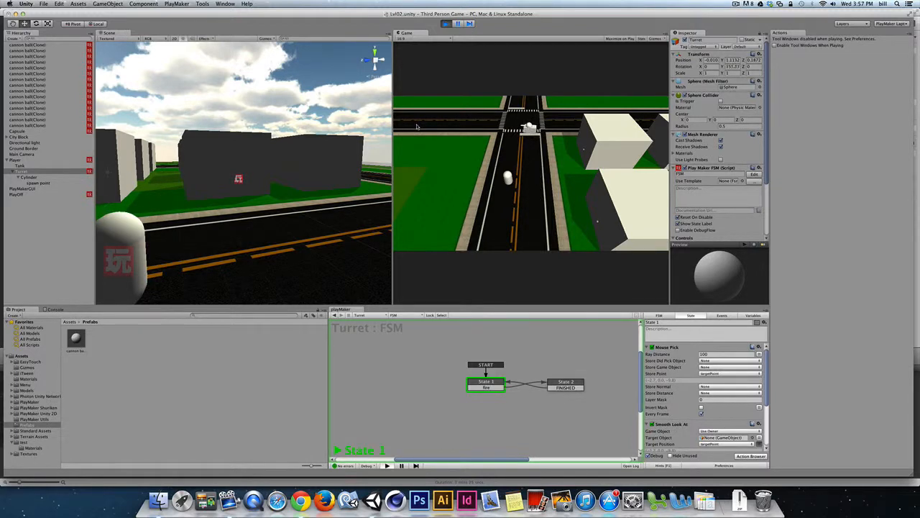
key(w)
key(w)
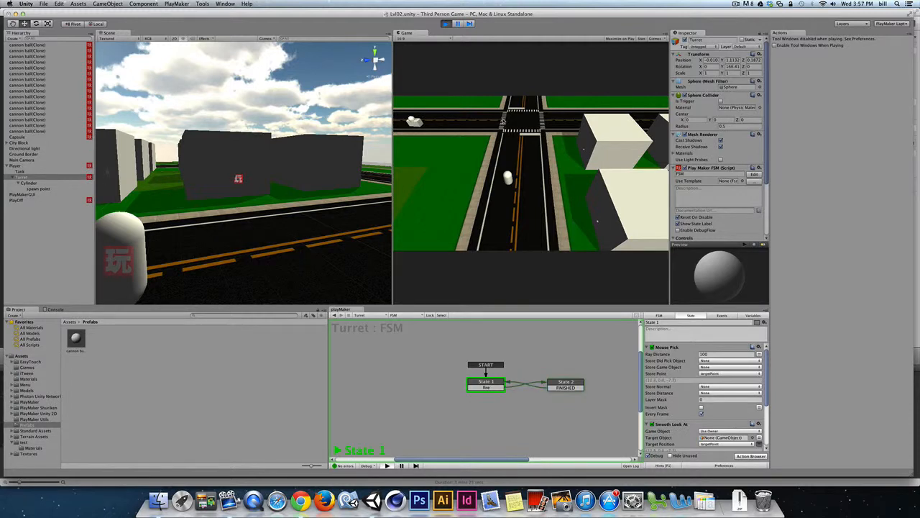
key(s)
key(w)
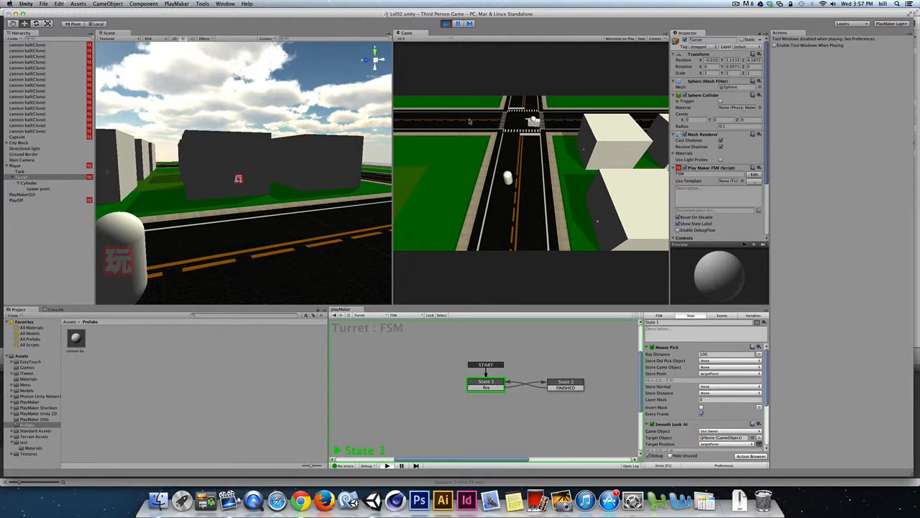